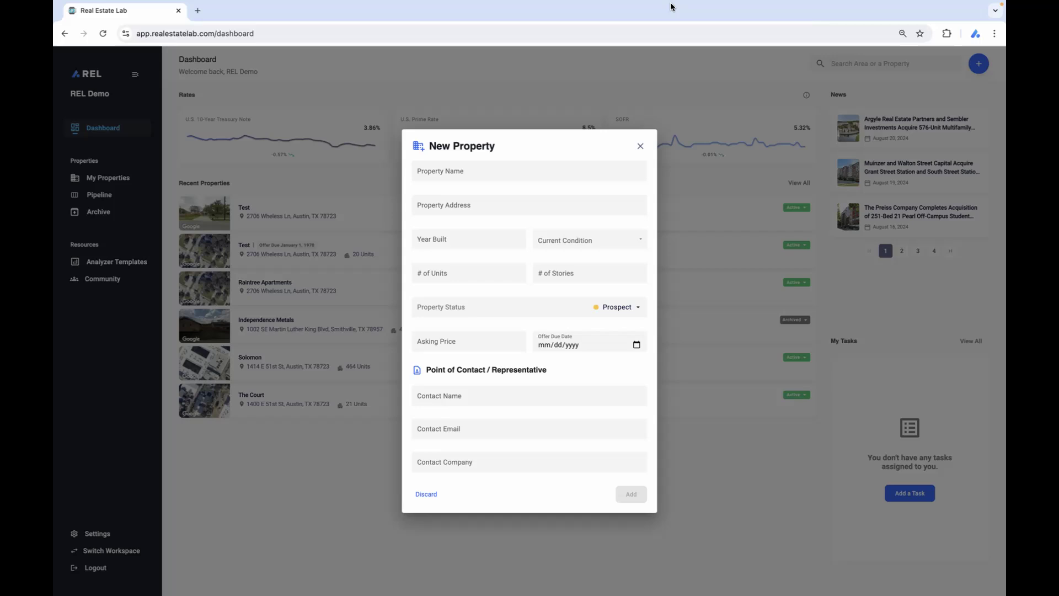
Name the new property Test and set its address to the suggested Wheless Lane match in Austin, TX.
{"action": "left_click", "coordinate": [472, 172]}
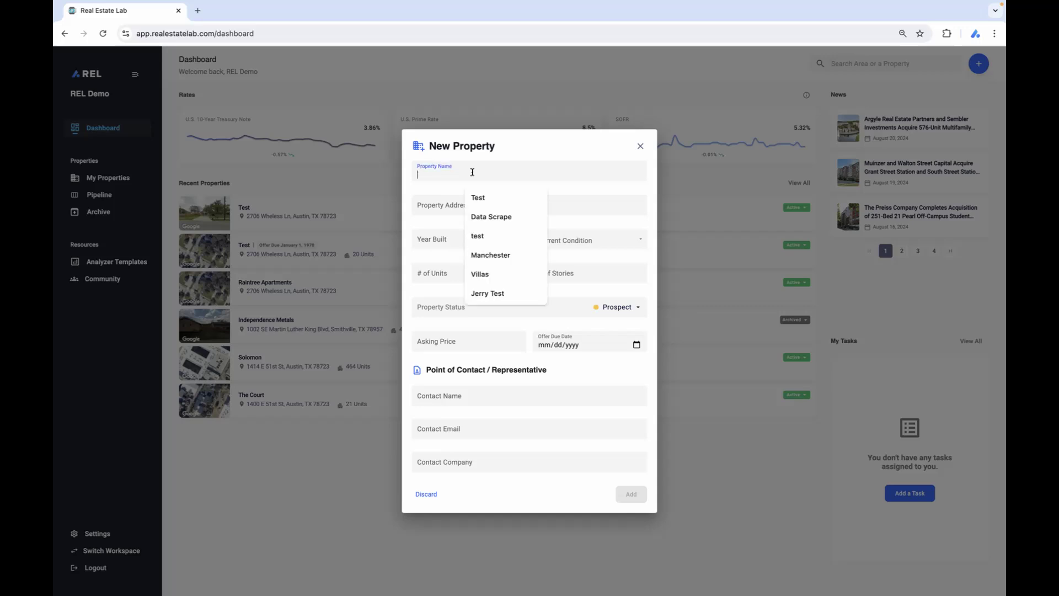
{"action": "type", "text": "Test"}
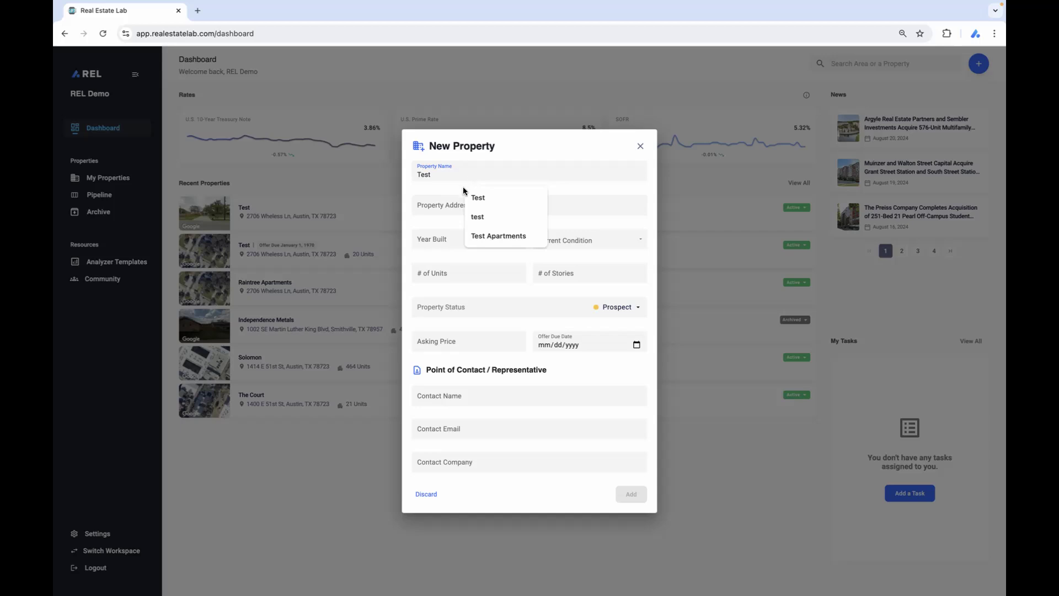
{"action": "left_click", "coordinate": [442, 202]}
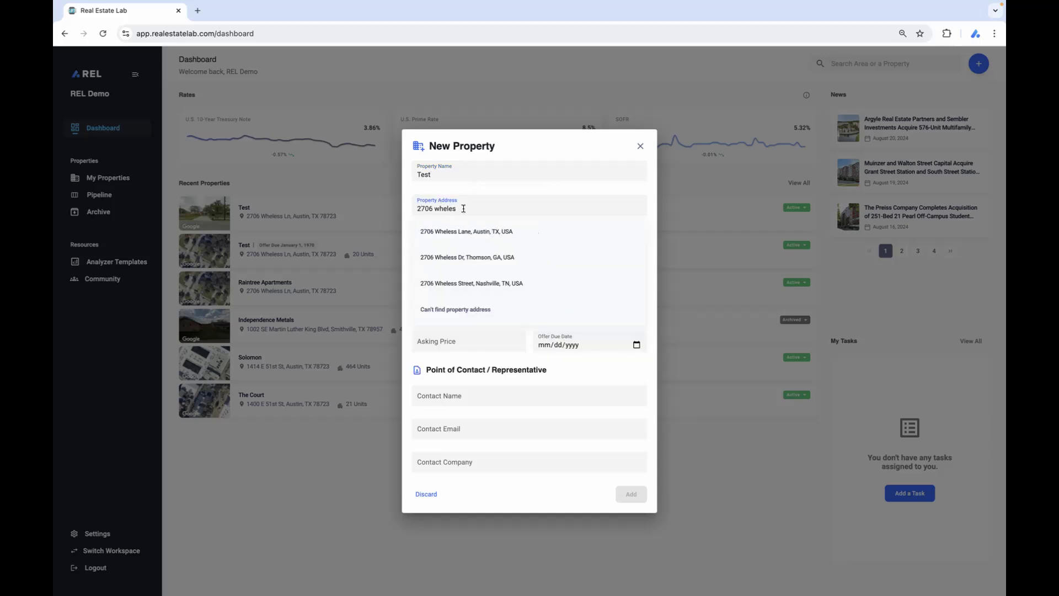
{"action": "left_click", "coordinate": [509, 231]}
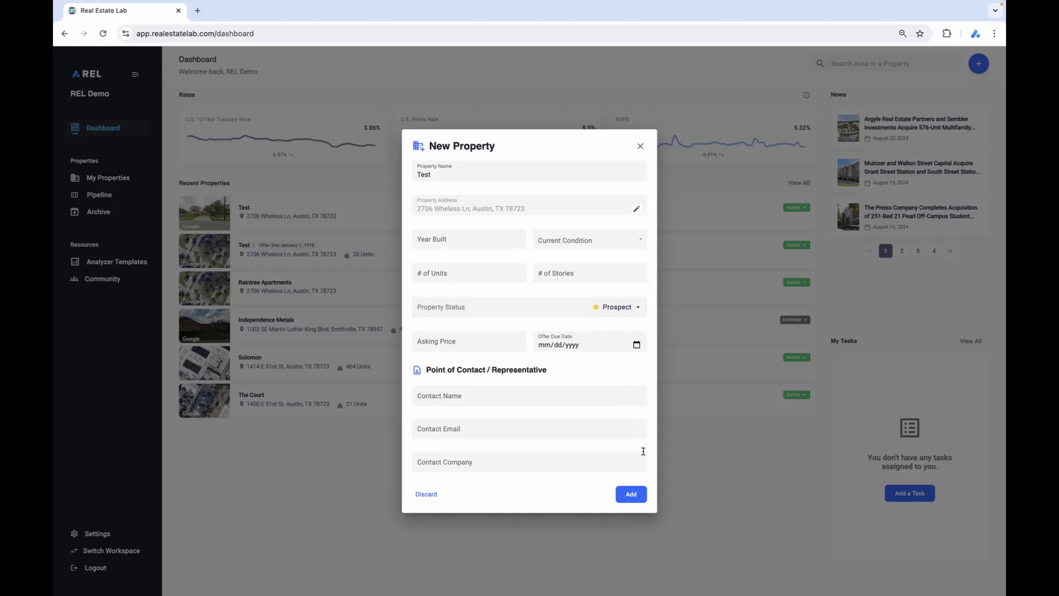
Add the property with the preselected aerial map image and open its property page.
{"action": "left_click", "coordinate": [632, 494]}
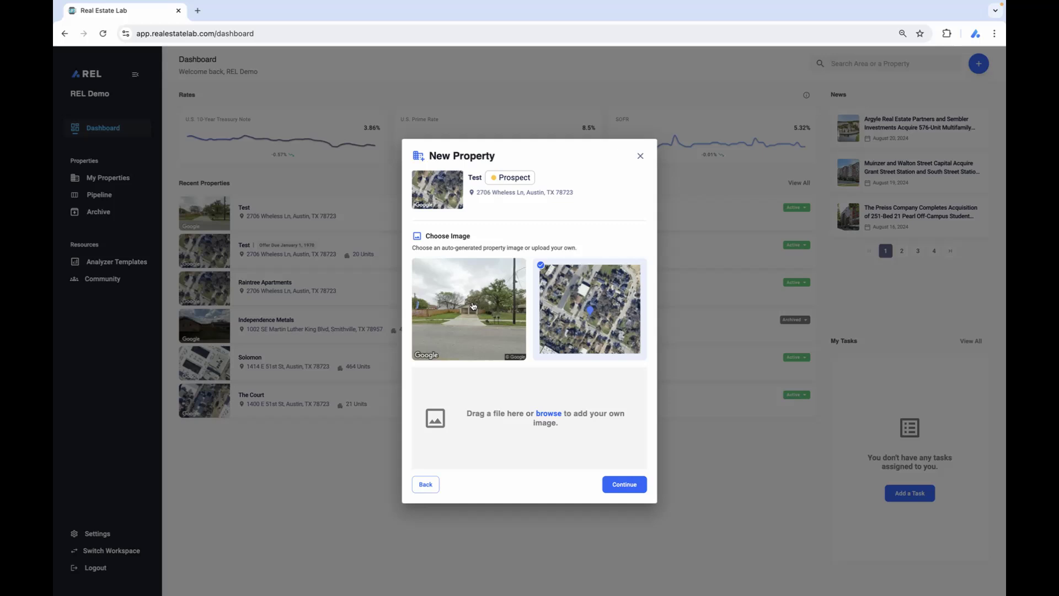
{"action": "left_click", "coordinate": [641, 486]}
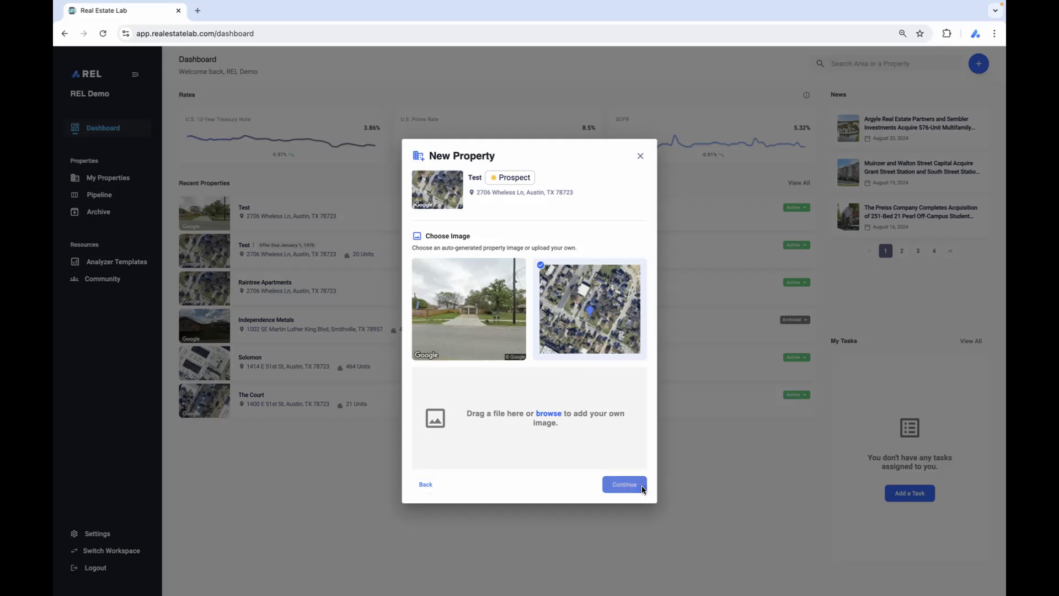
{"action": "left_click", "coordinate": [590, 365]}
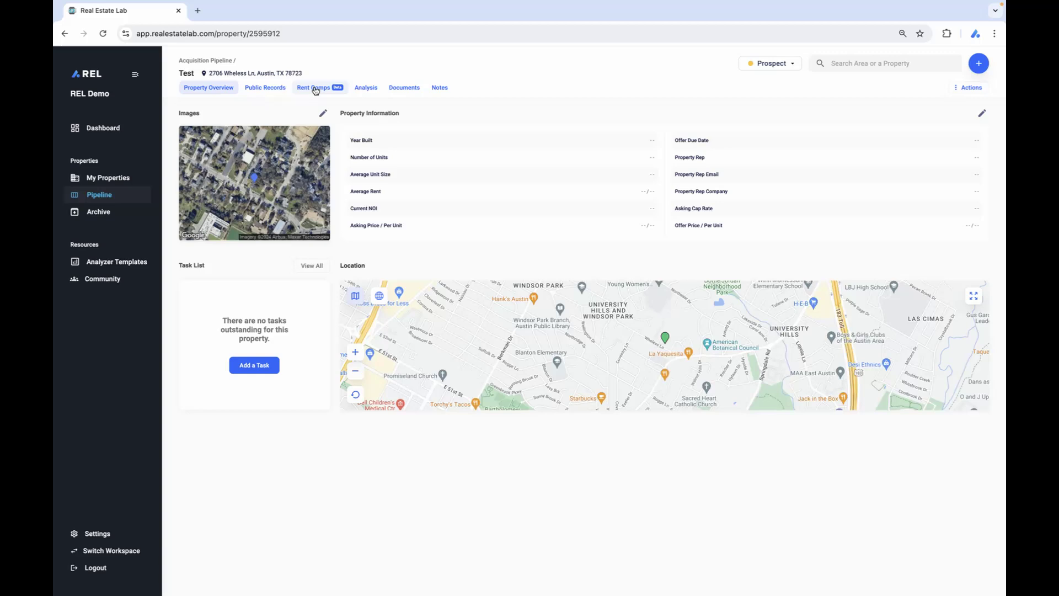
Start a new analysis for the property named 1st Underwriting, using the REL Flagship Multifamily Analyzer template.
{"action": "left_click", "coordinate": [360, 87]}
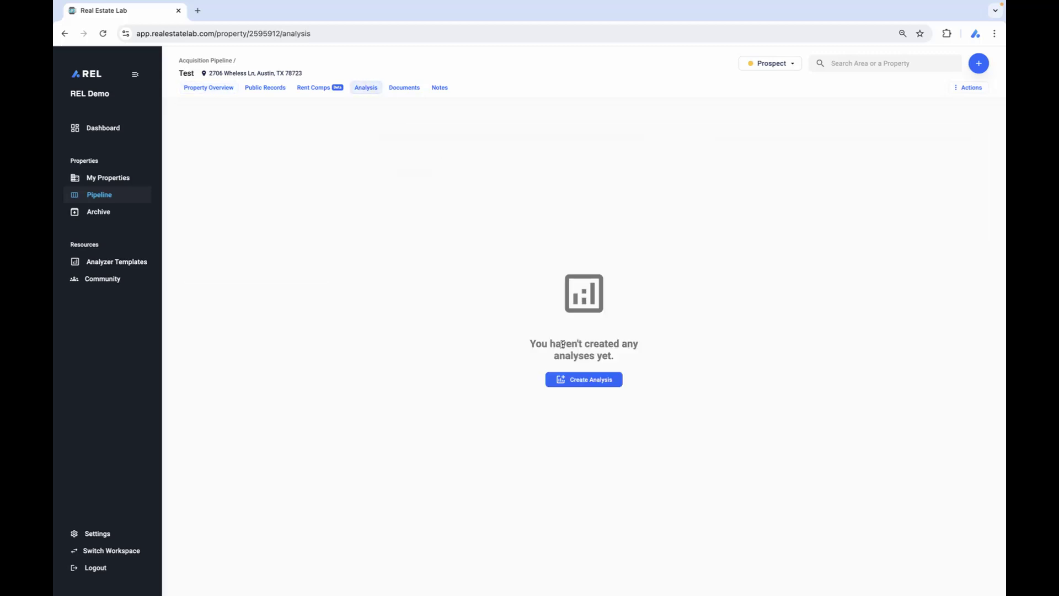
{"action": "left_click", "coordinate": [574, 380]}
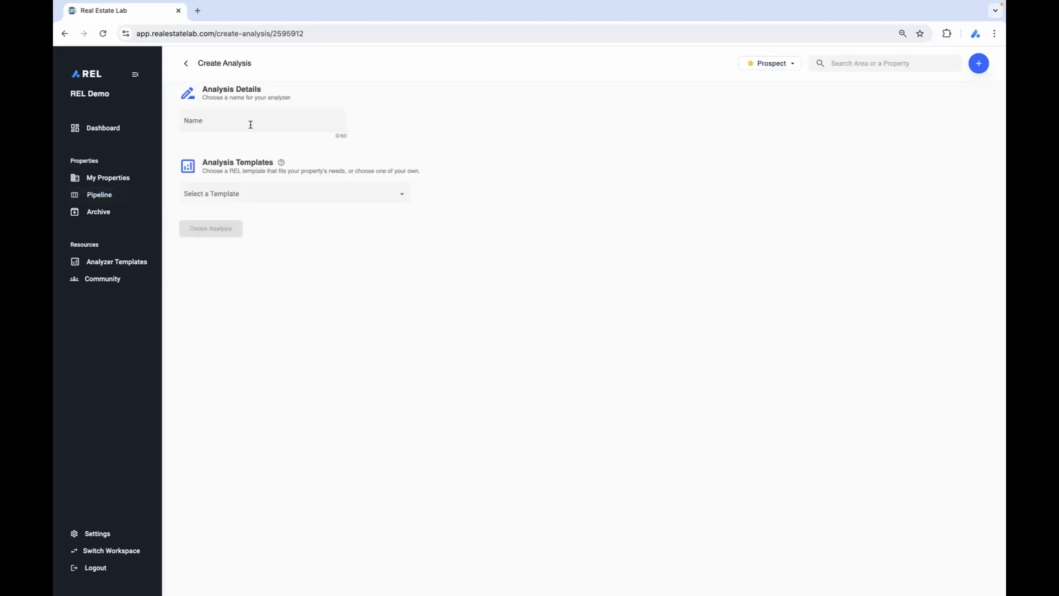
{"action": "left_click", "coordinate": [220, 119]}
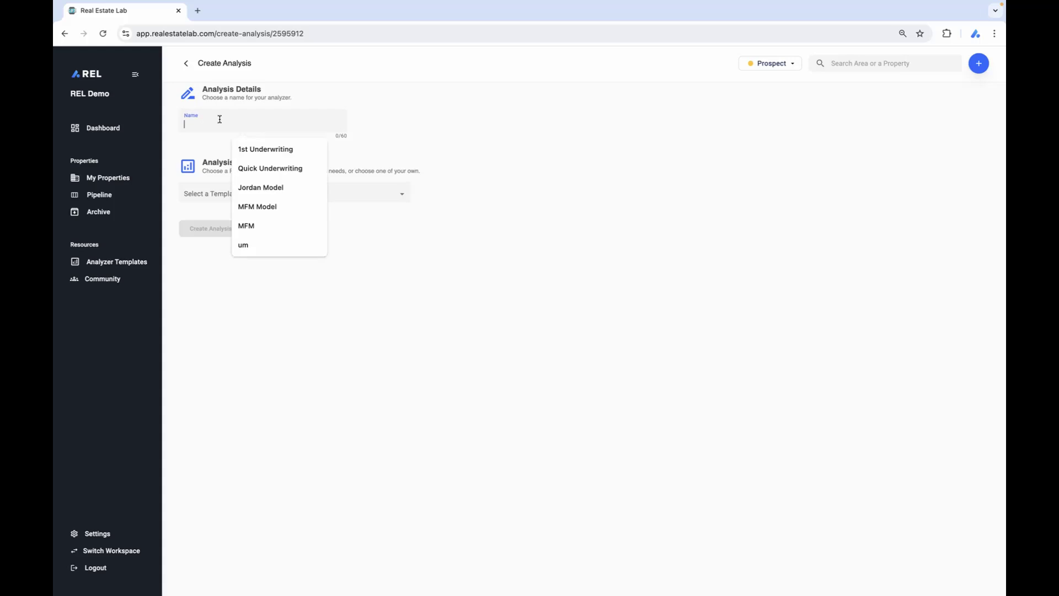
{"action": "left_click", "coordinate": [257, 147]}
{"action": "left_click", "coordinate": [254, 194]}
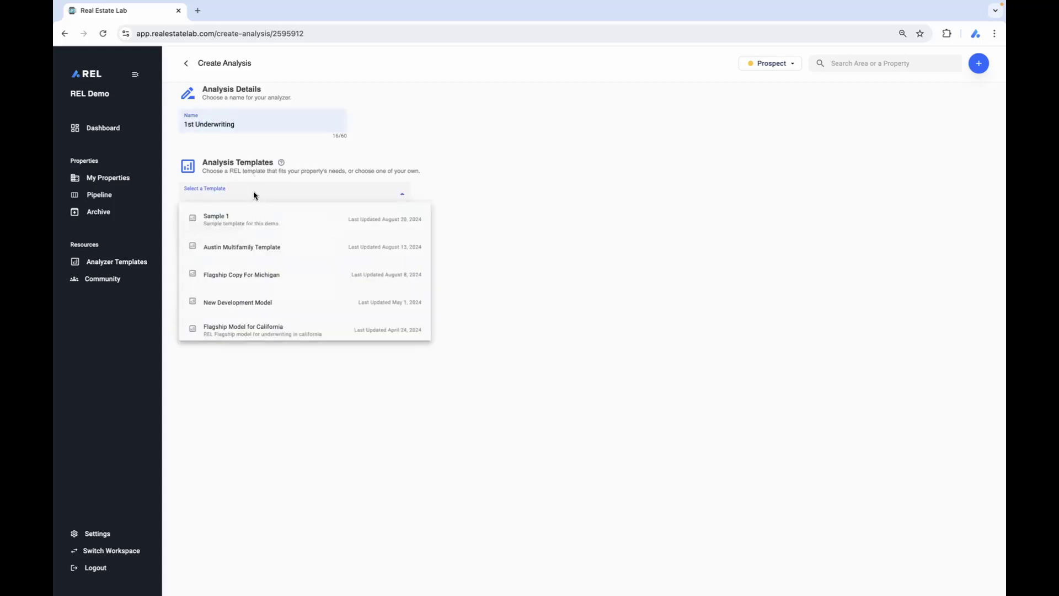
{"action": "scroll", "coordinate": [281, 254], "scroll_direction": "down", "scroll_amount": 5}
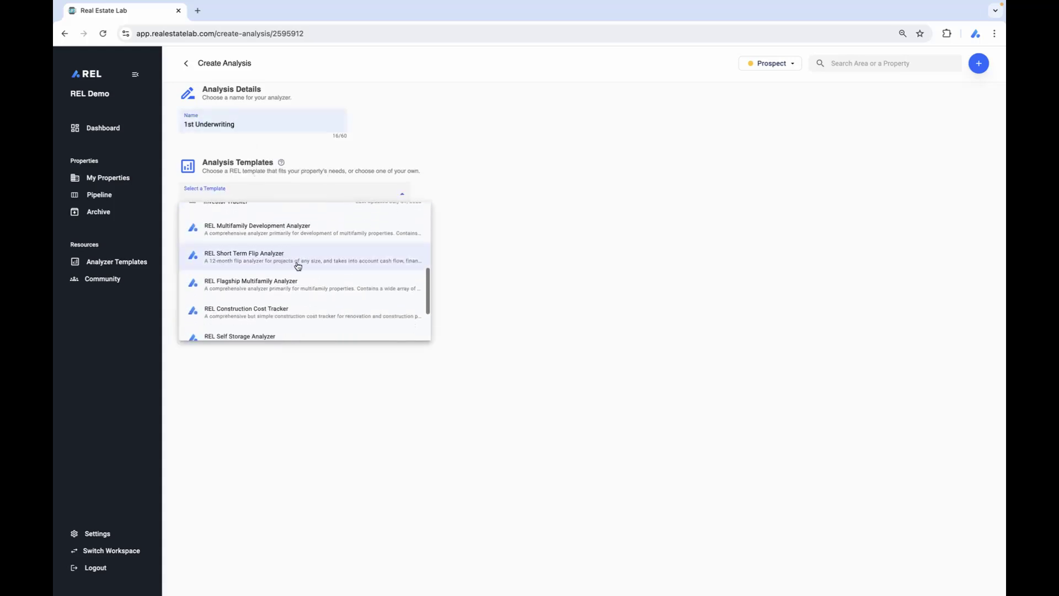
{"action": "left_click", "coordinate": [312, 279]}
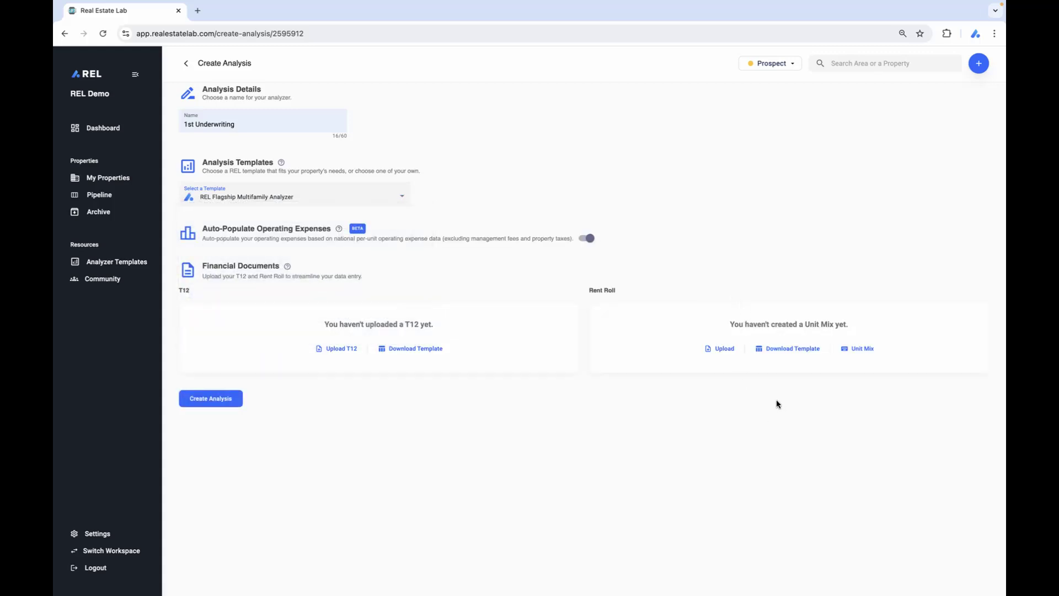
Upload 20 Unit Royal Oakland RR (1).xlsx as the rent roll and choose its Rent Roll sheet for parsing.
{"action": "scroll", "coordinate": [776, 401], "scroll_direction": "down", "scroll_amount": 1}
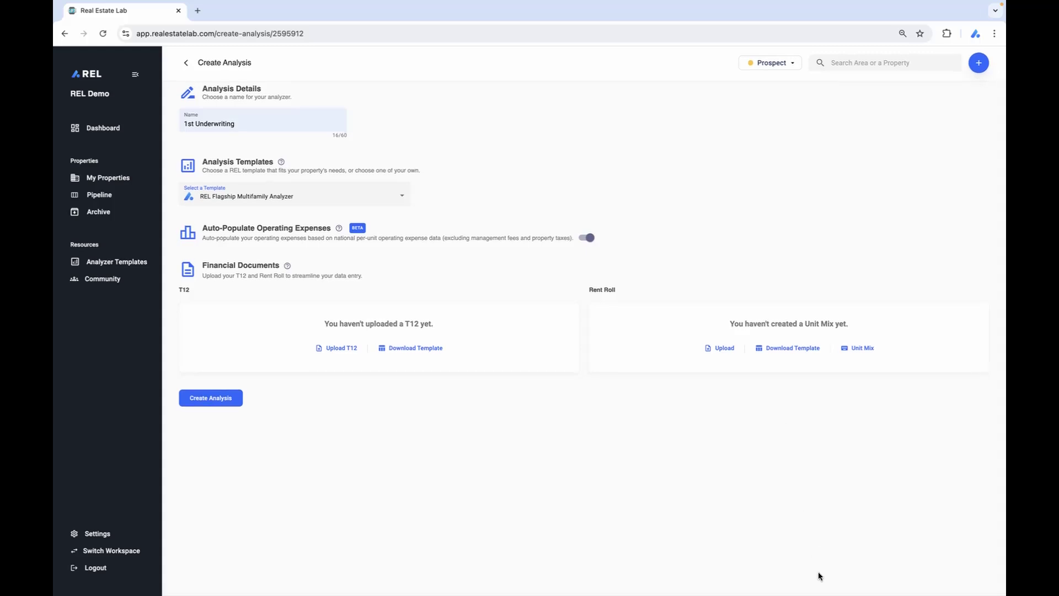
{"action": "mouse_move", "coordinate": [827, 591]}
{"action": "left_click", "coordinate": [870, 579]}
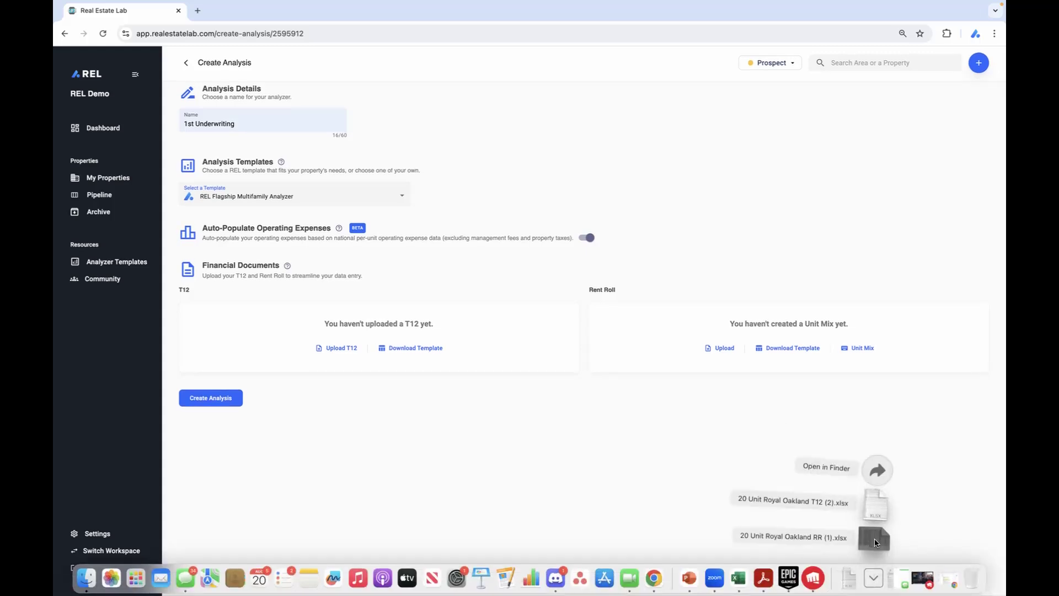
{"action": "left_click_drag", "start_coordinate": [875, 537], "coordinate": [803, 348]}
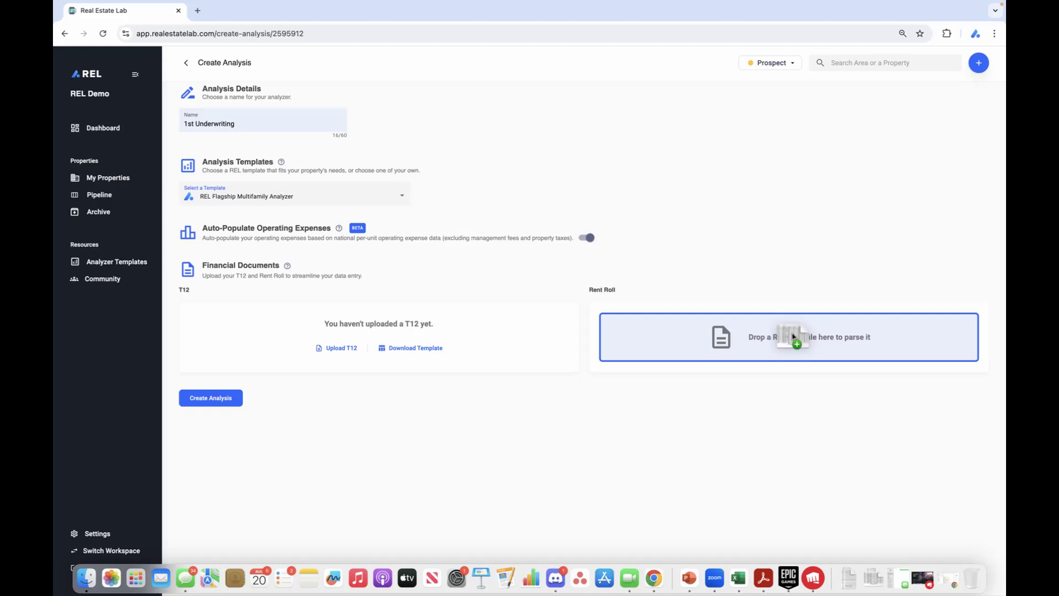
{"action": "left_click_drag", "start_coordinate": [792, 333], "coordinate": [792, 333]}
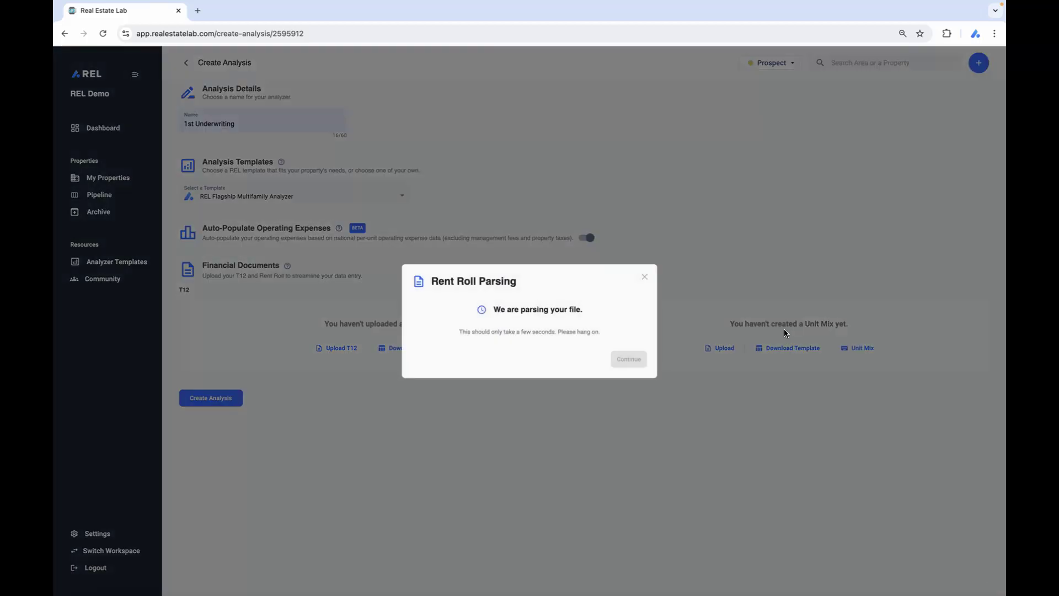
{"action": "left_click", "coordinate": [510, 319]}
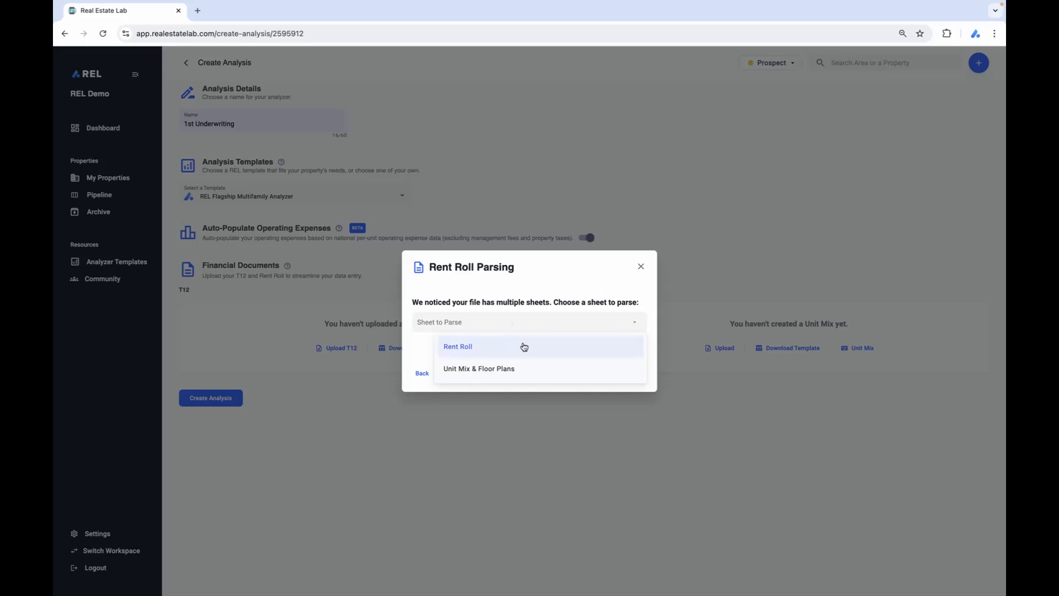
{"action": "left_click", "coordinate": [526, 346]}
{"action": "left_click", "coordinate": [624, 372]}
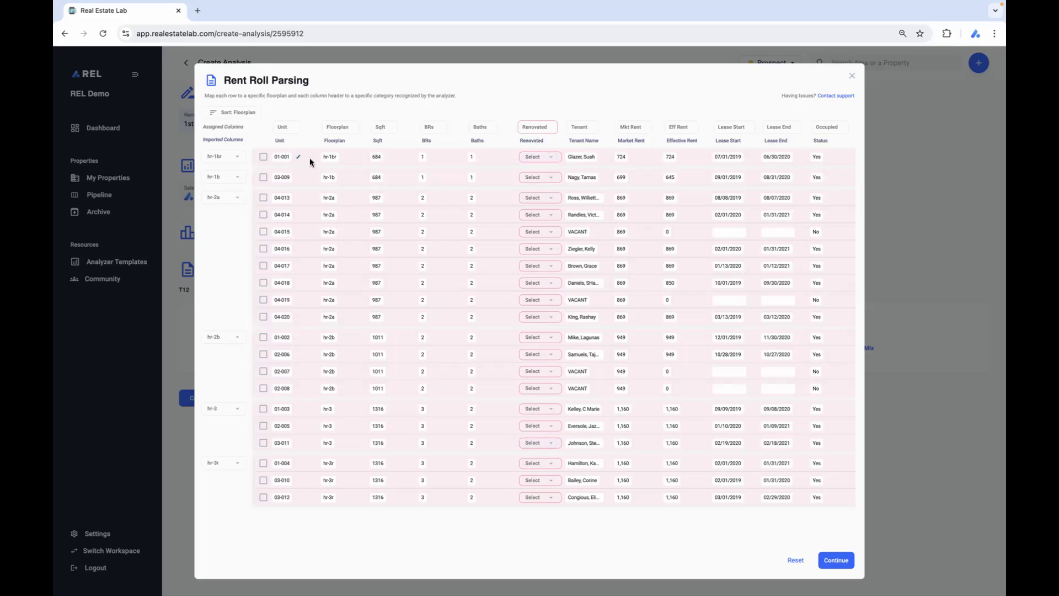
Assign the imported Renovated column of the rent roll to Unused.
{"action": "left_click", "coordinate": [545, 128]}
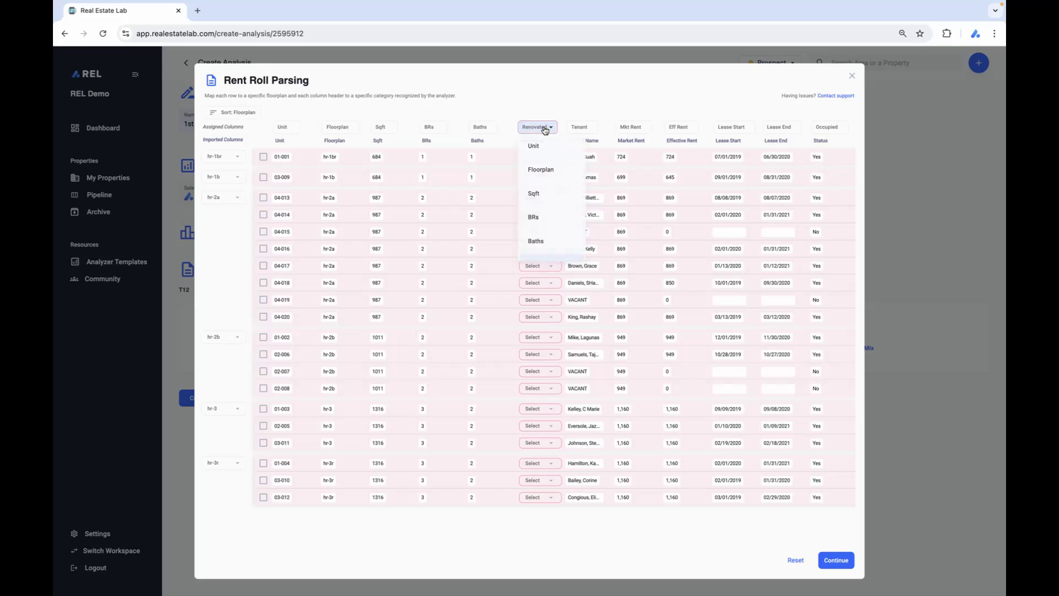
{"action": "scroll", "coordinate": [559, 193], "scroll_direction": "down", "scroll_amount": 5}
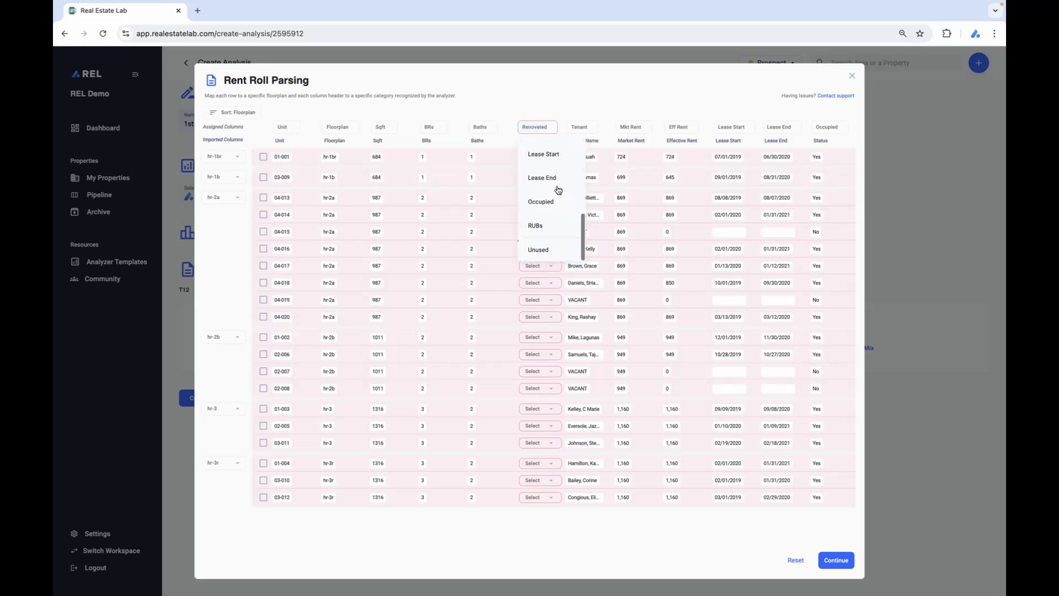
{"action": "left_click", "coordinate": [561, 246]}
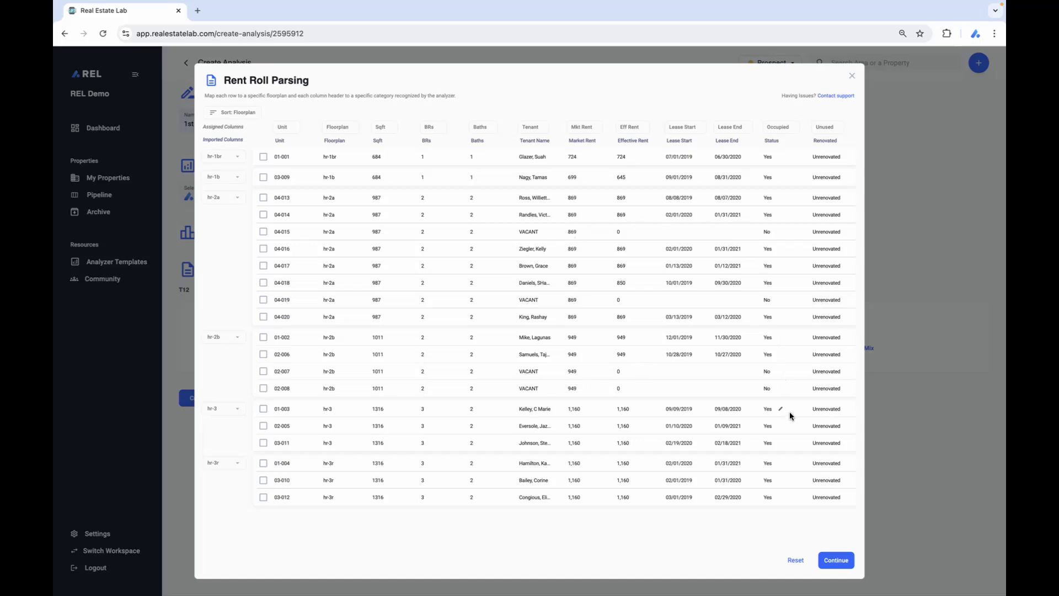
Accept the parsed rent roll, confirm its unit mix, and create the analysis without a T12.
{"action": "left_click", "coordinate": [836, 559]}
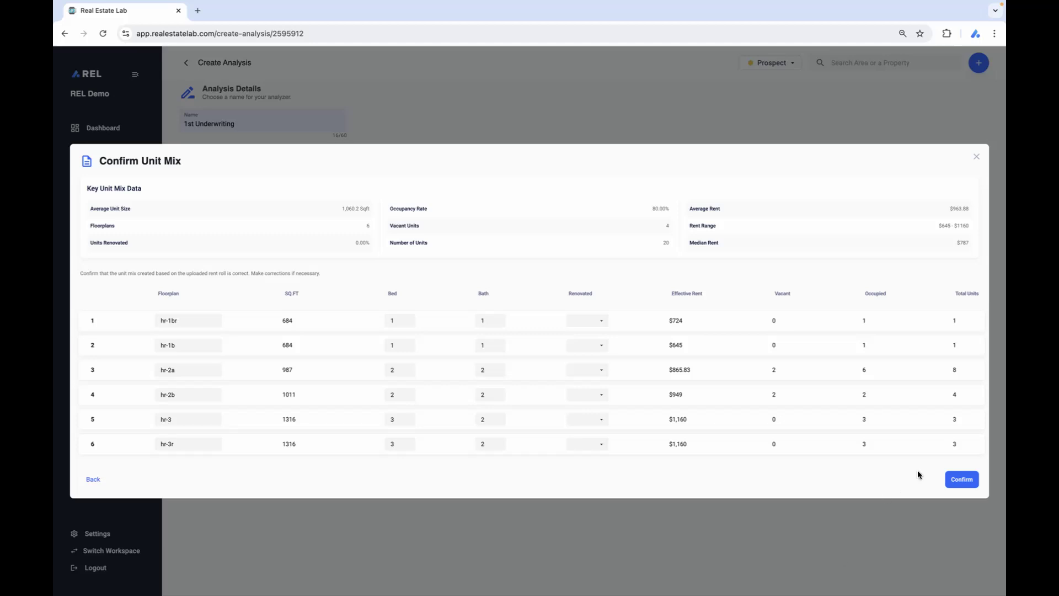
{"action": "left_click", "coordinate": [958, 478]}
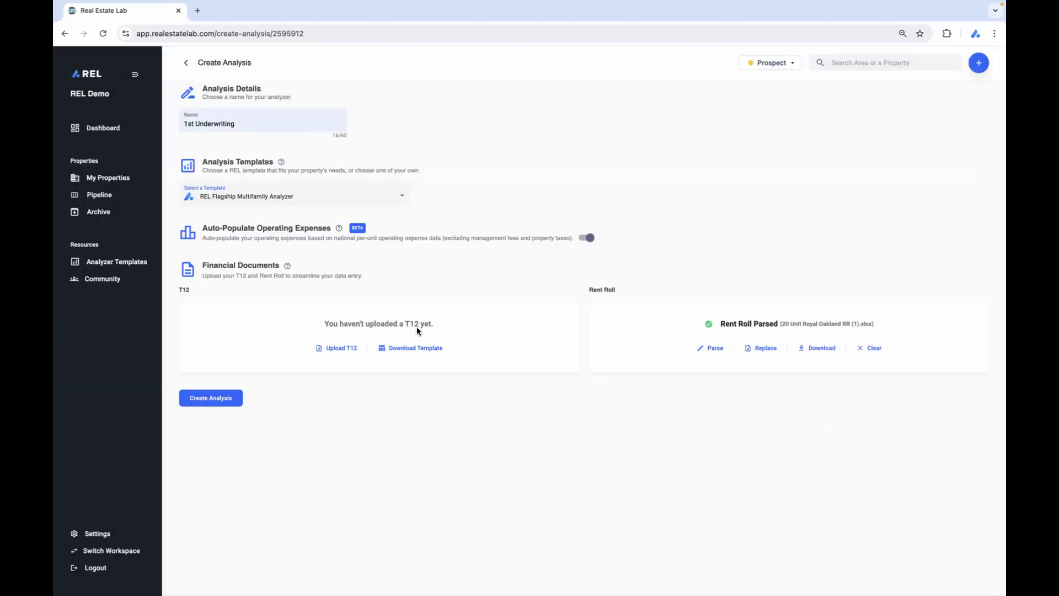
{"action": "left_click", "coordinate": [223, 398]}
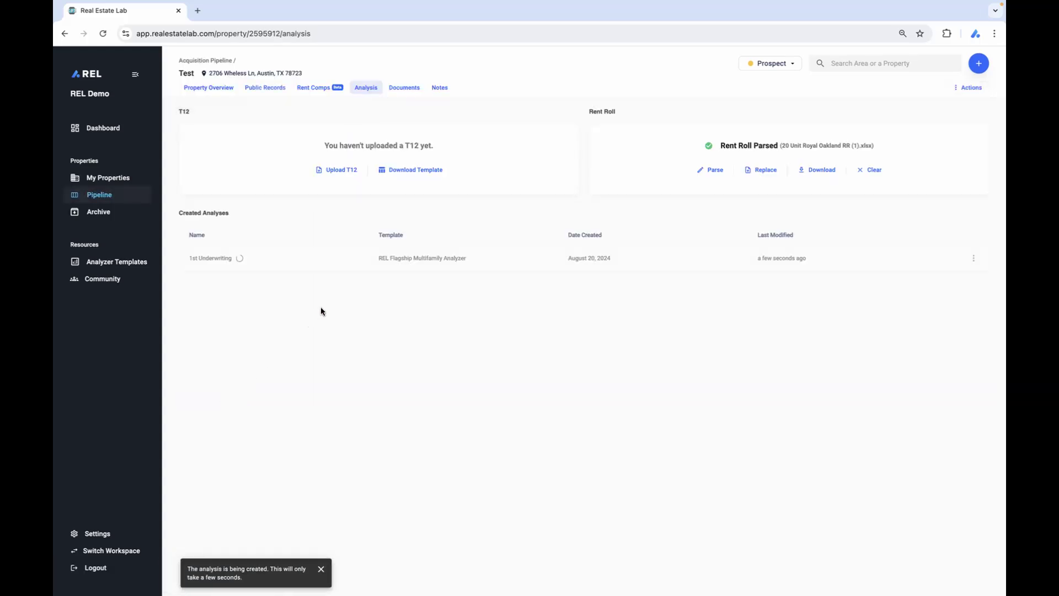
Start the property's Rent Comps and examine the suggested comparable properties, their similarity scores and matching unit types.
{"action": "left_click", "coordinate": [320, 89]}
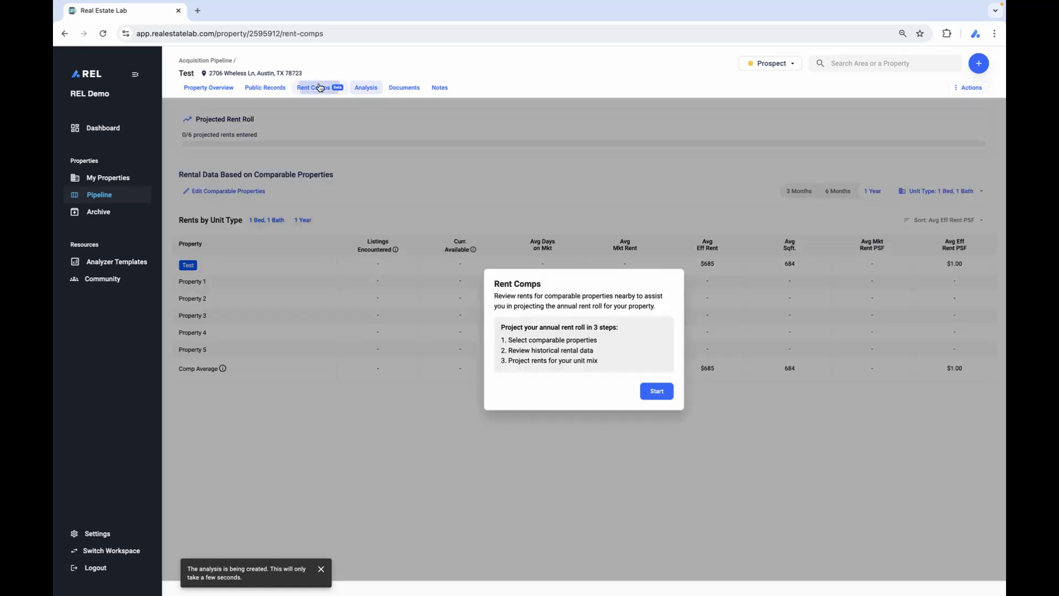
{"action": "left_click", "coordinate": [657, 391]}
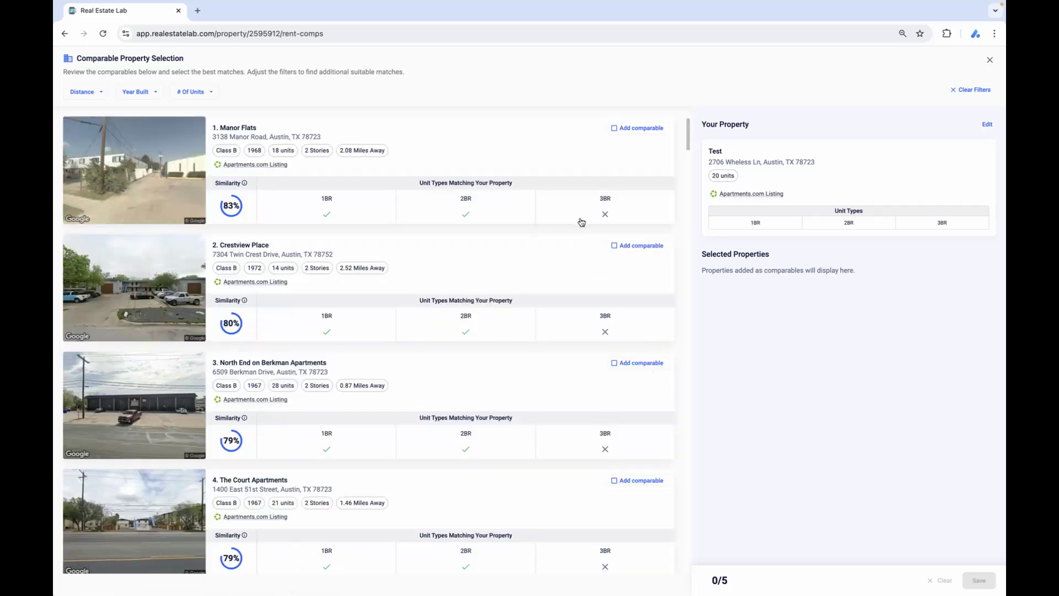
{"action": "scroll", "coordinate": [582, 220], "scroll_direction": "down", "scroll_amount": 2}
{"action": "scroll", "coordinate": [582, 222], "scroll_direction": "down", "scroll_amount": 3}
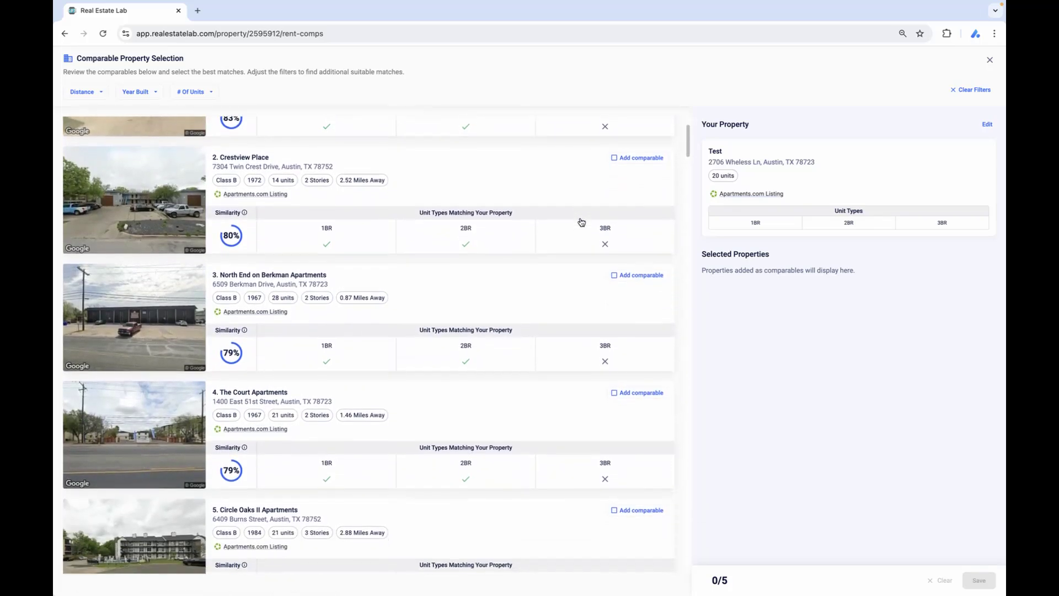
{"action": "scroll", "coordinate": [582, 222], "scroll_direction": "down", "scroll_amount": 2}
{"action": "scroll", "coordinate": [581, 220], "scroll_direction": "up", "scroll_amount": 5}
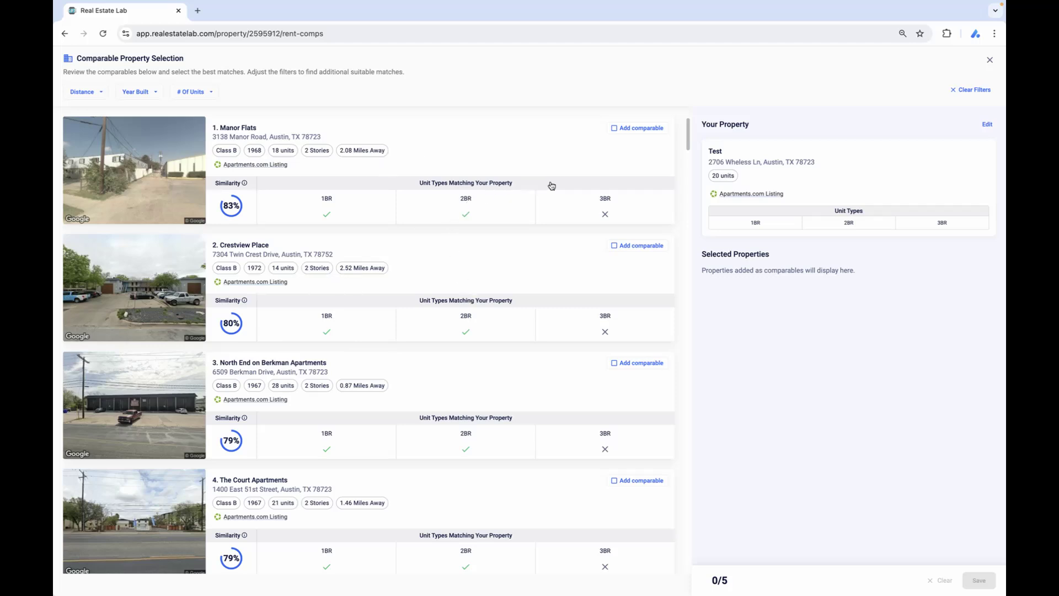
{"action": "scroll", "coordinate": [552, 186], "scroll_direction": "down", "scroll_amount": 1}
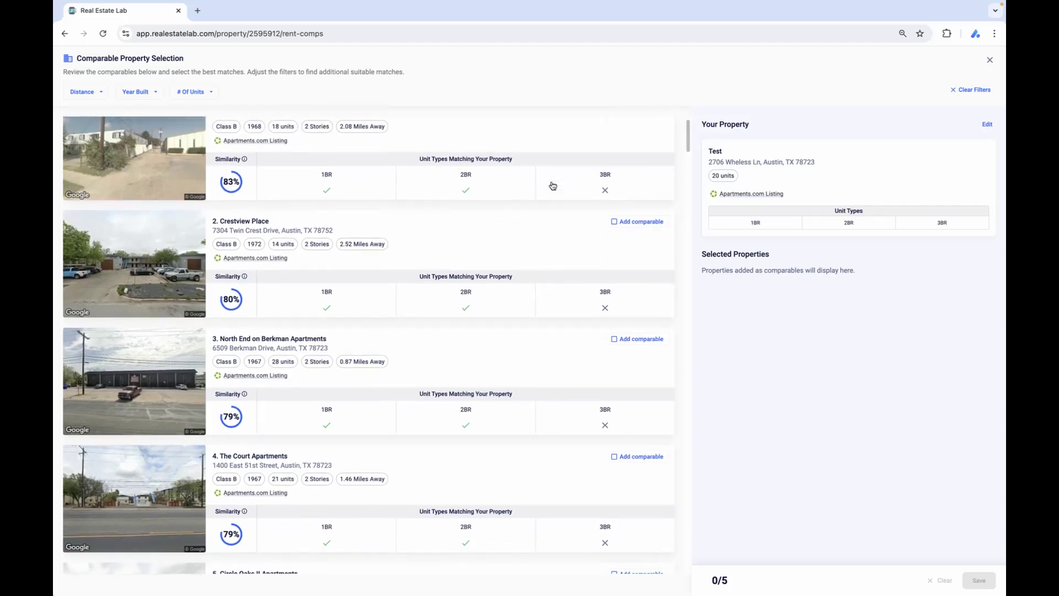
{"action": "scroll", "coordinate": [553, 185], "scroll_direction": "up", "scroll_amount": 1}
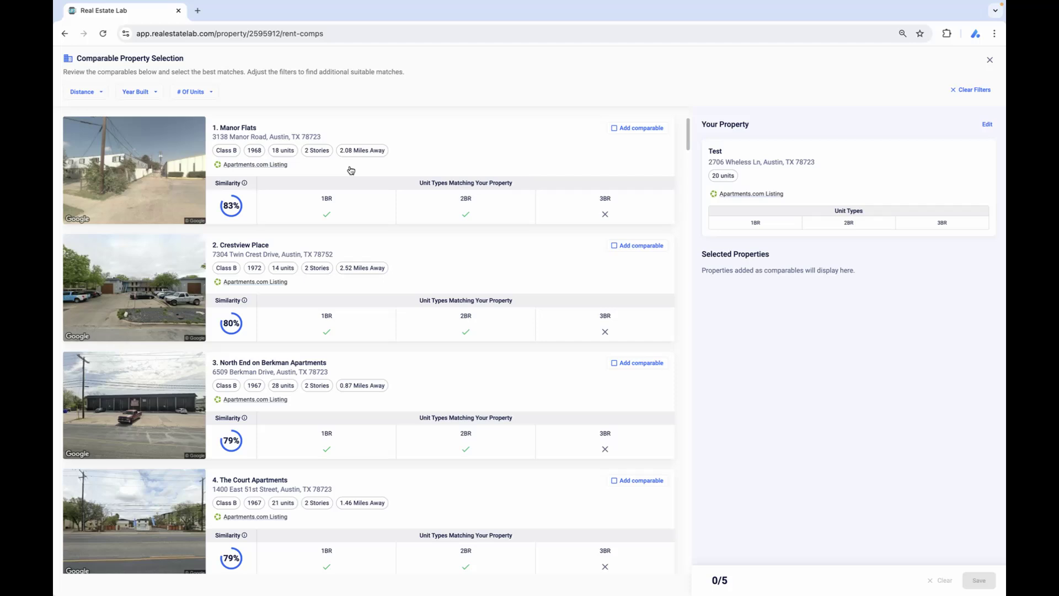
{"action": "mouse_move", "coordinate": [239, 213]}
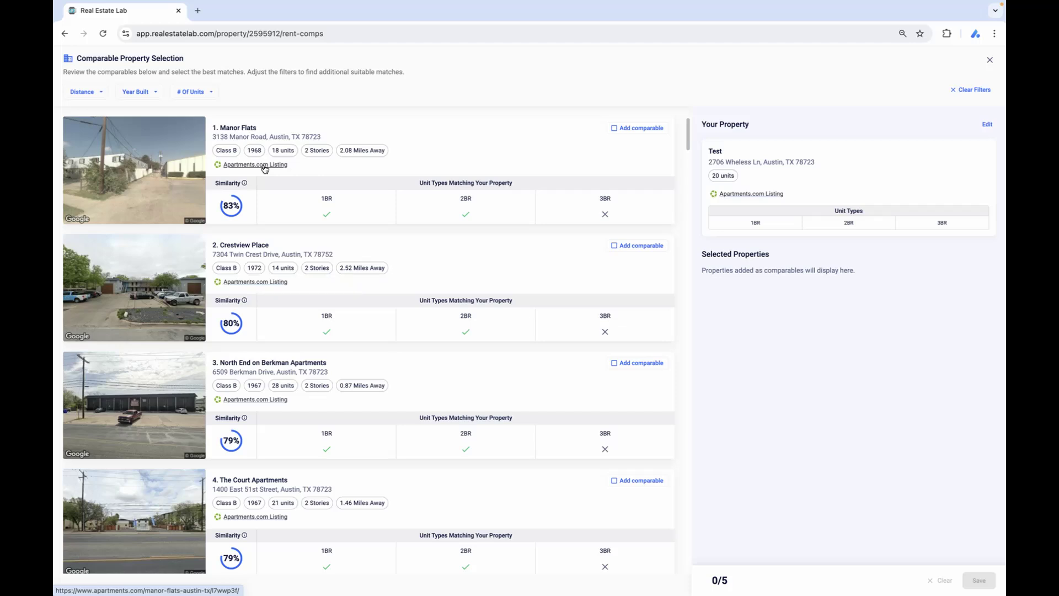
View the Apartments.com listing for North End on Berkman Apartments and look through its photos.
{"action": "scroll", "coordinate": [264, 168], "scroll_direction": "down", "scroll_amount": 1}
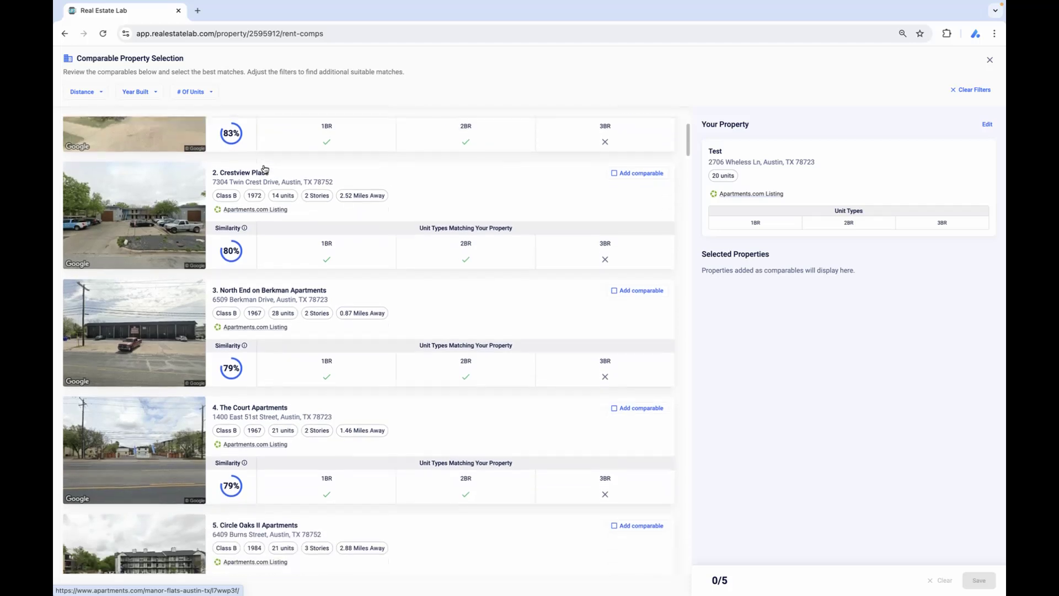
{"action": "left_click", "coordinate": [273, 328]}
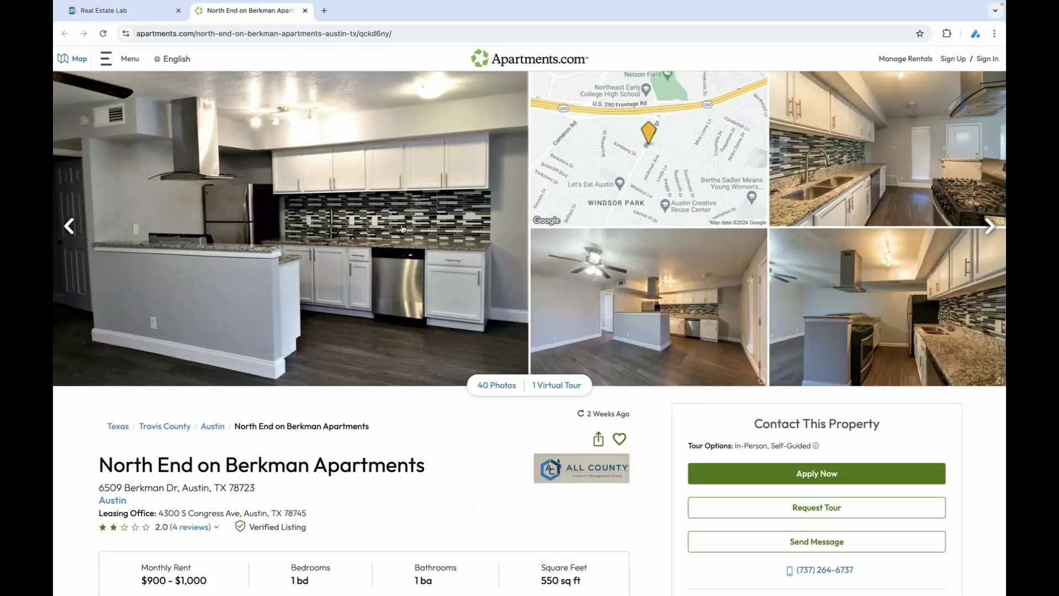
{"action": "left_click", "coordinate": [986, 225]}
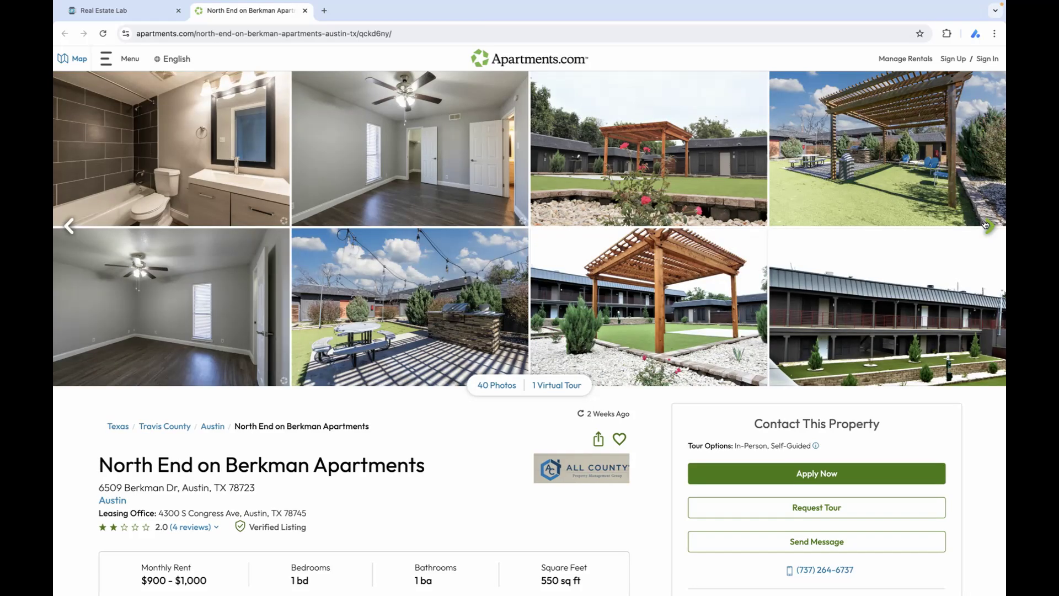
Finish viewing the North End on Berkman Apartments listing, and add that property and Manor Flats as comparables.
{"action": "left_click", "coordinate": [986, 225]}
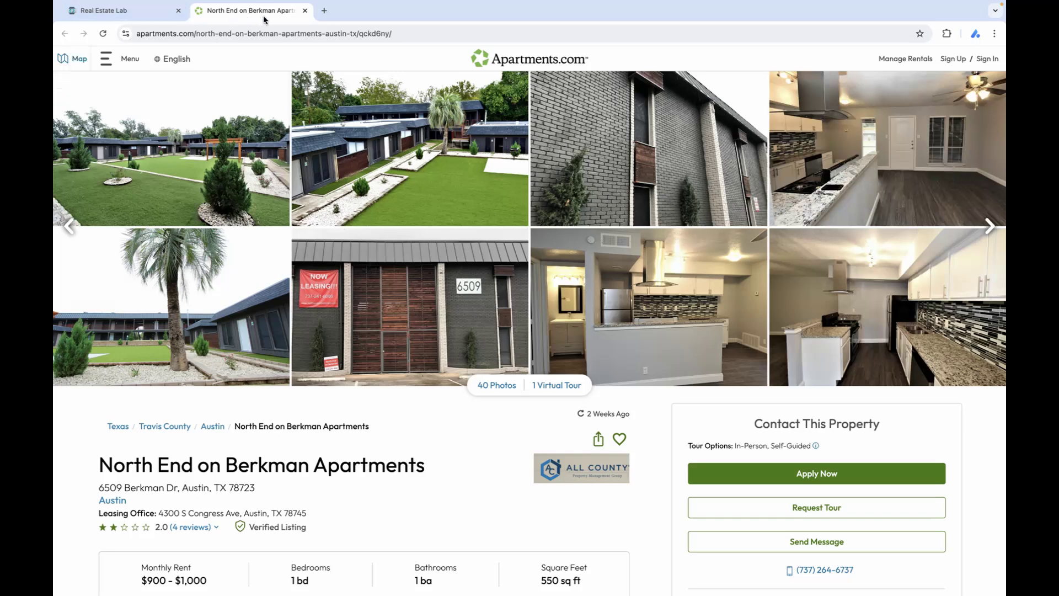
{"action": "left_click", "coordinate": [305, 10]}
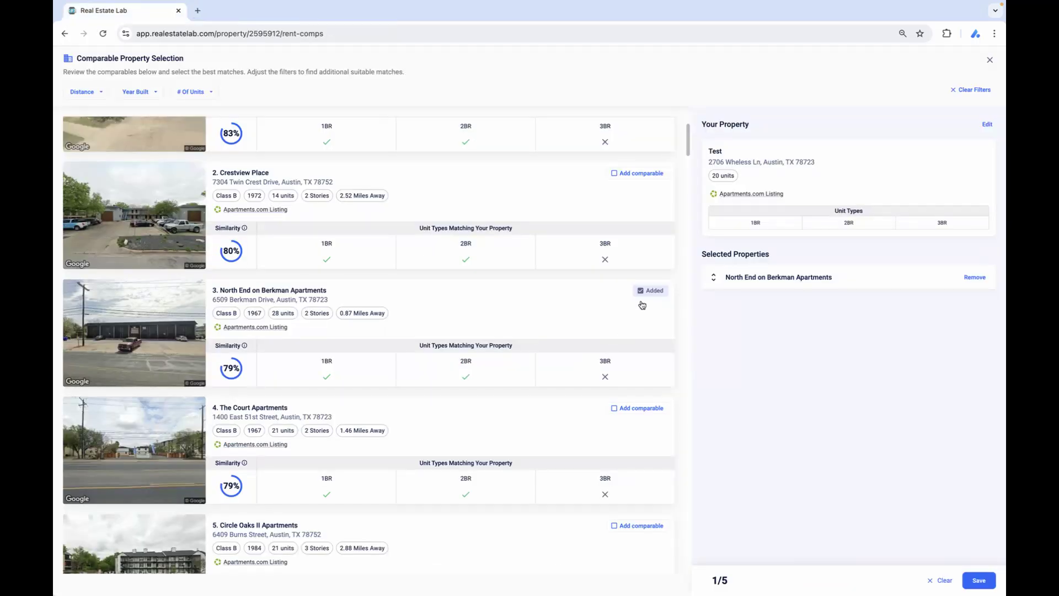
{"action": "scroll", "coordinate": [640, 303], "scroll_direction": "up", "scroll_amount": 2}
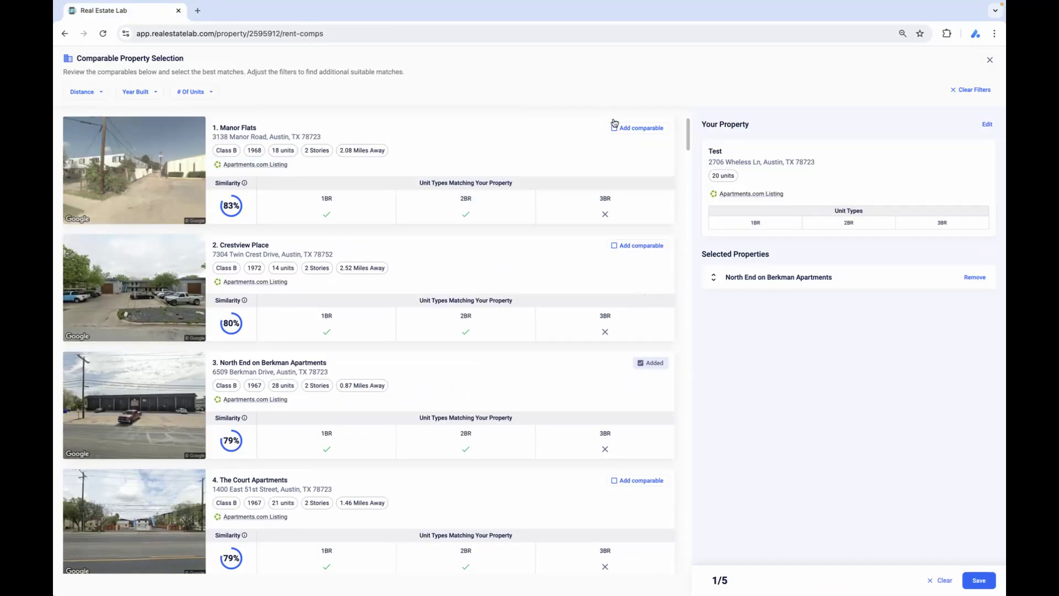
{"action": "left_click", "coordinate": [614, 128]}
Add Bruning Lofts Apartments and Gardens at Anderson Square to the selected comparable properties.
{"action": "scroll", "coordinate": [601, 349], "scroll_direction": "down", "scroll_amount": 4}
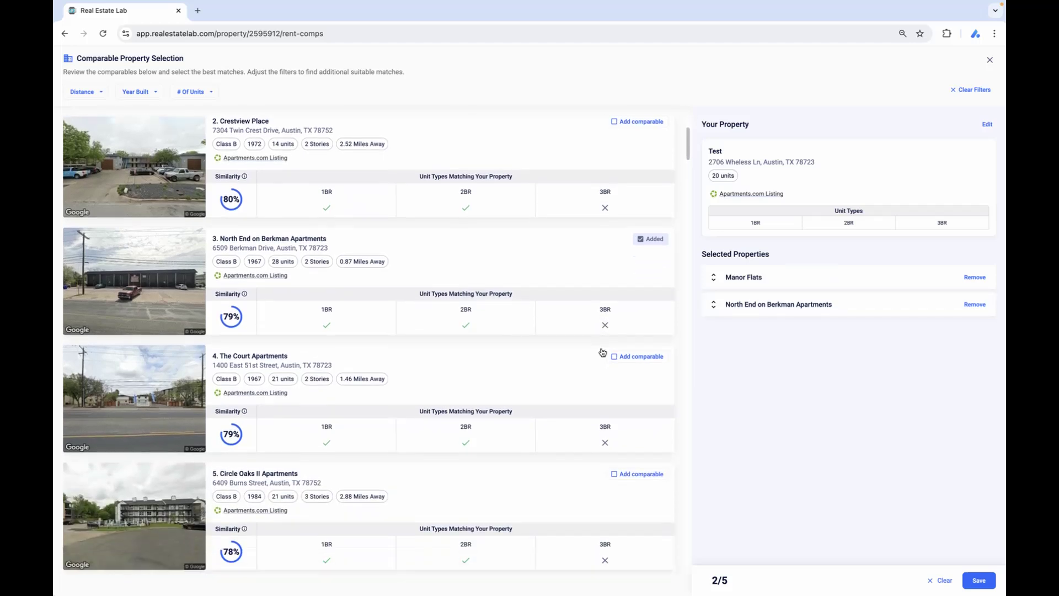
{"action": "scroll", "coordinate": [603, 352], "scroll_direction": "down", "scroll_amount": 3}
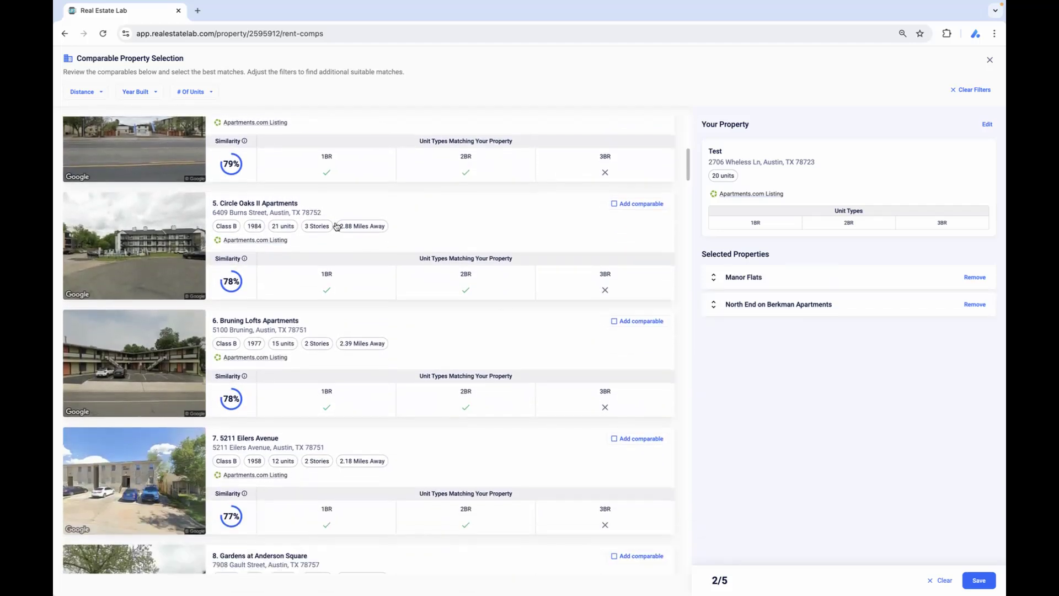
{"action": "scroll", "coordinate": [345, 235], "scroll_direction": "down", "scroll_amount": 2}
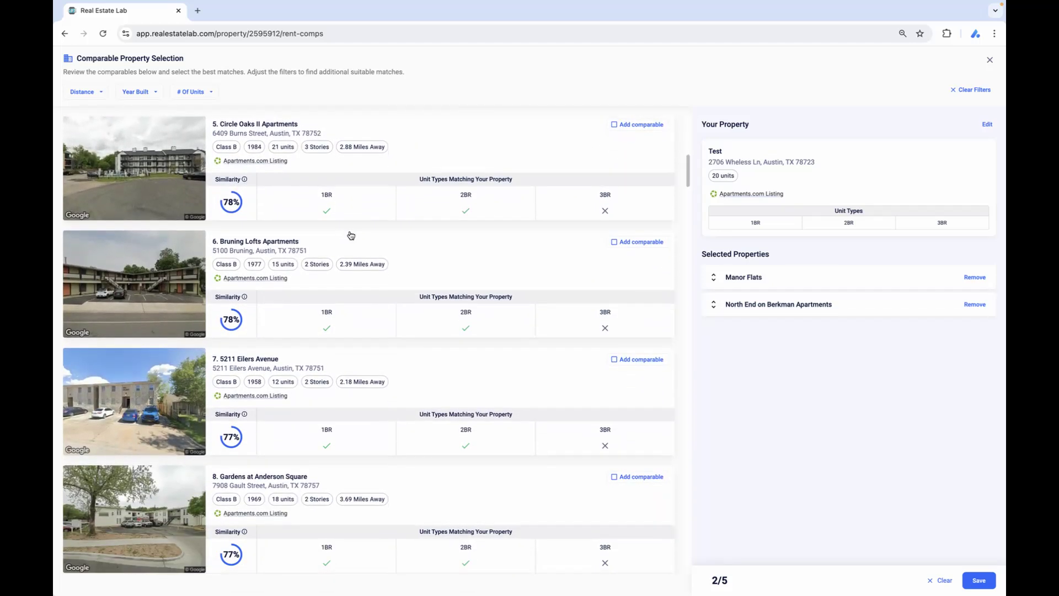
{"action": "left_click", "coordinate": [615, 243]}
{"action": "scroll", "coordinate": [580, 291], "scroll_direction": "down", "scroll_amount": 3}
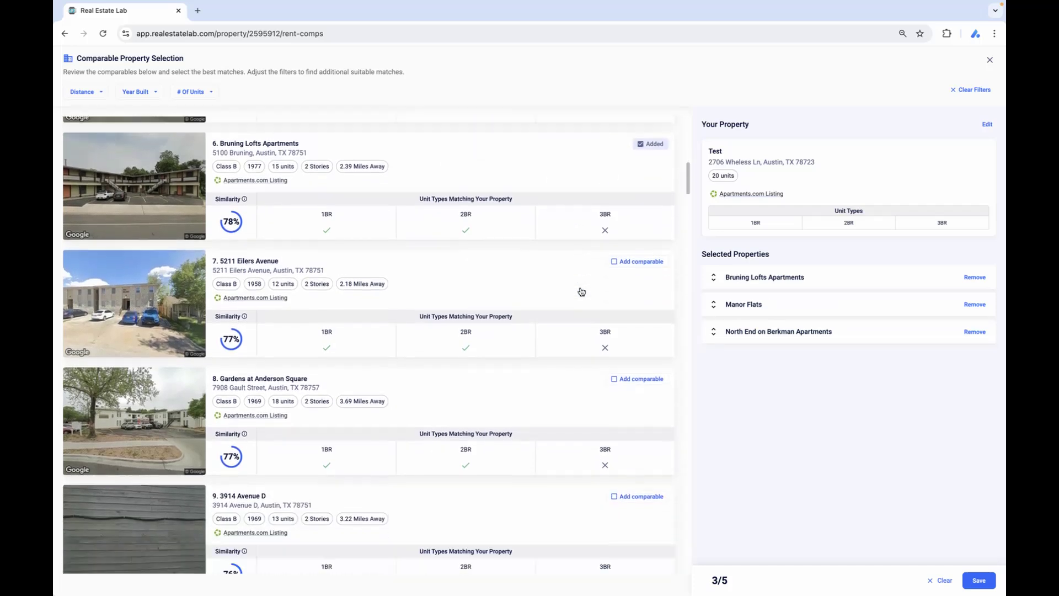
{"action": "scroll", "coordinate": [581, 291], "scroll_direction": "down", "scroll_amount": 1}
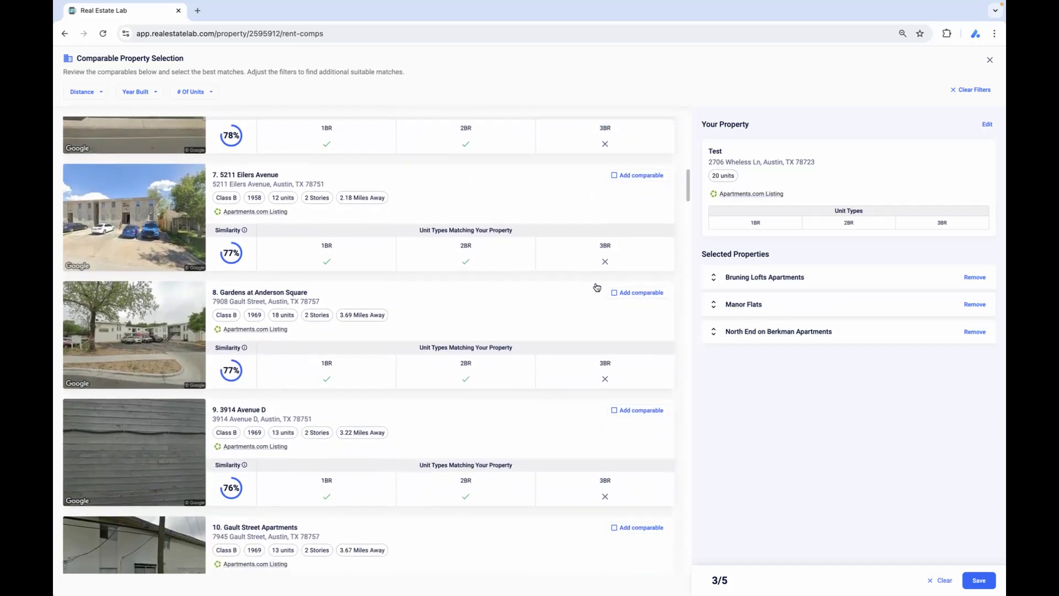
{"action": "left_click", "coordinate": [614, 296]}
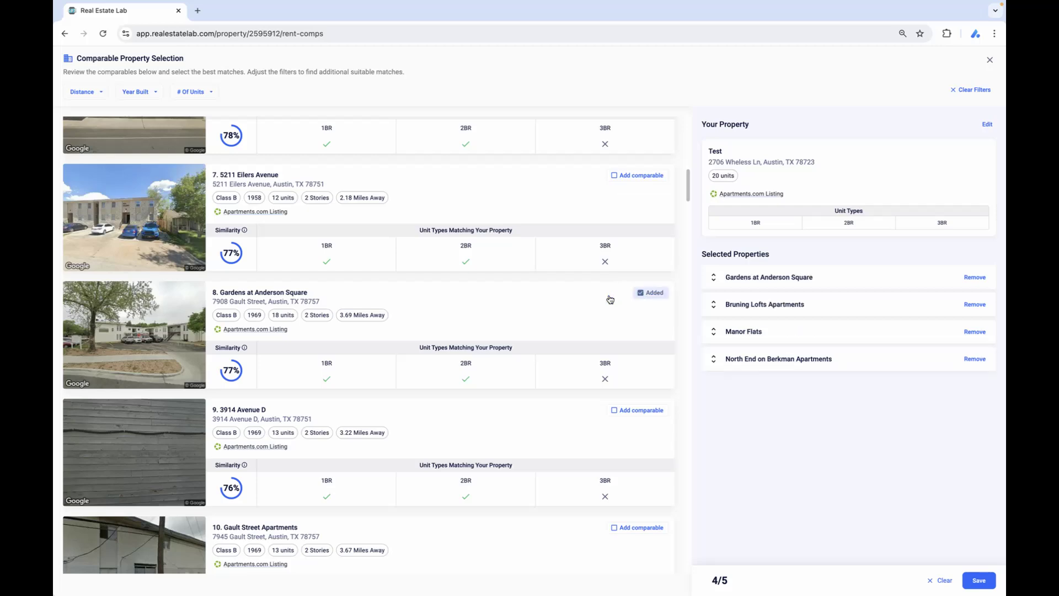
{"action": "scroll", "coordinate": [568, 309], "scroll_direction": "down", "scroll_amount": 5}
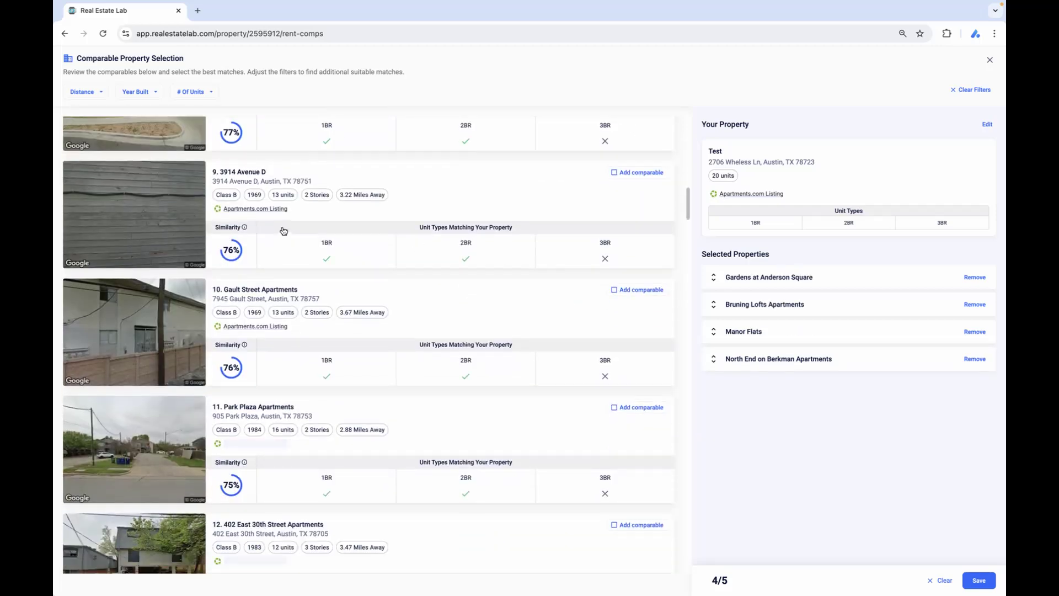
{"action": "left_click", "coordinate": [264, 208]}
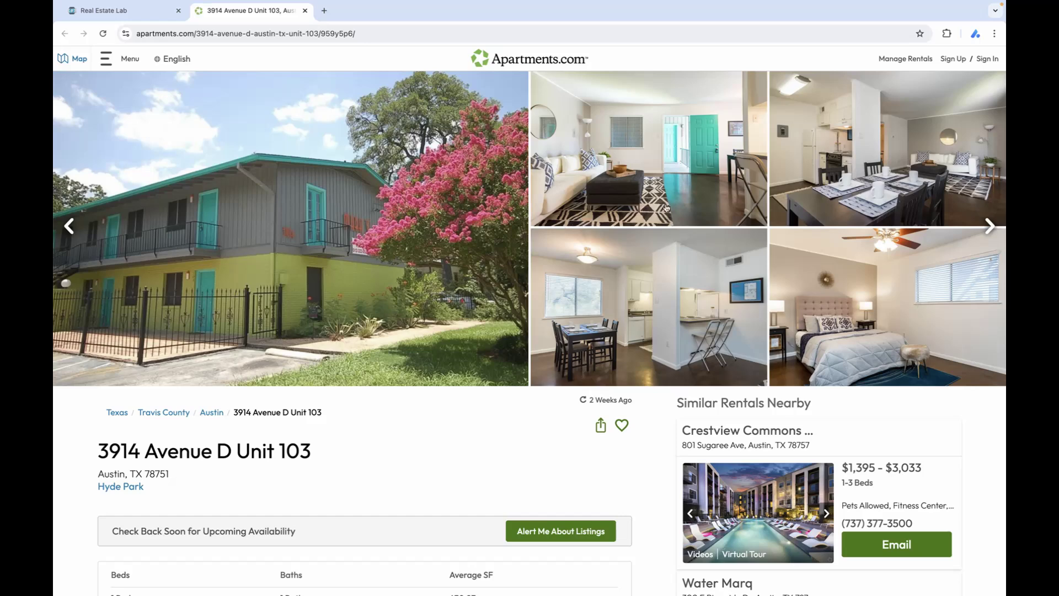
{"action": "left_click", "coordinate": [305, 10]}
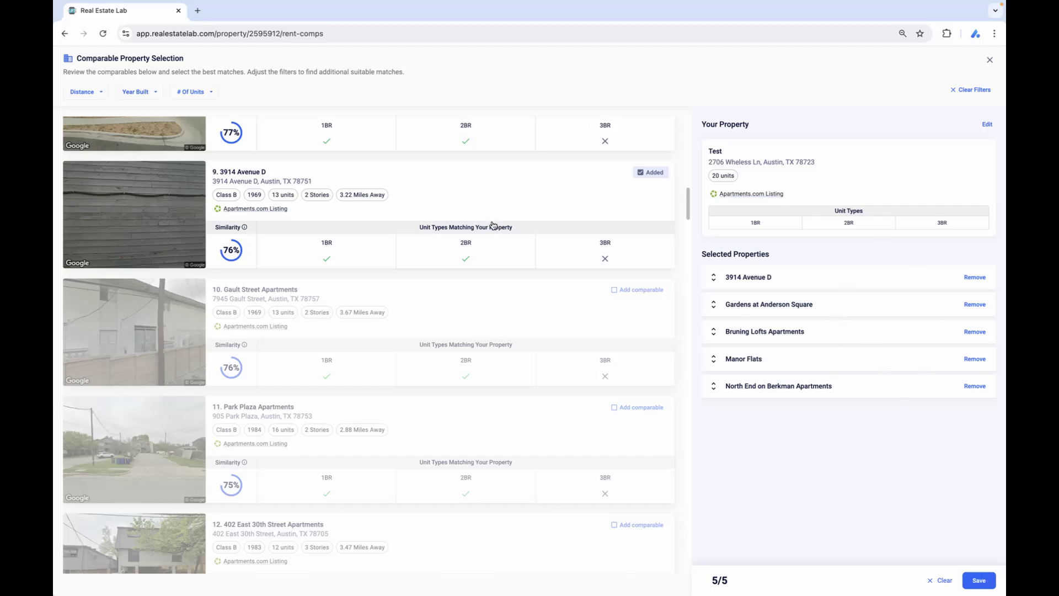
Look at the distance, year built and number of units filters, and save the five selected comparables.
{"action": "scroll", "coordinate": [493, 223], "scroll_direction": "down", "scroll_amount": 1}
{"action": "scroll", "coordinate": [493, 223], "scroll_direction": "up", "scroll_amount": 2}
{"action": "left_click", "coordinate": [83, 92]}
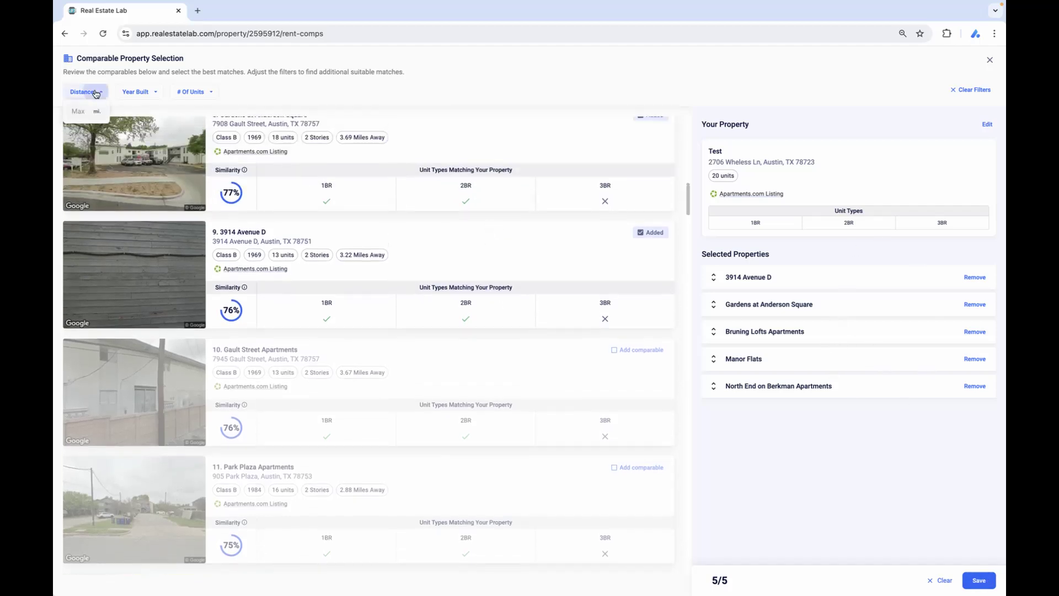
{"action": "left_click", "coordinate": [136, 91]}
{"action": "left_click", "coordinate": [200, 93]}
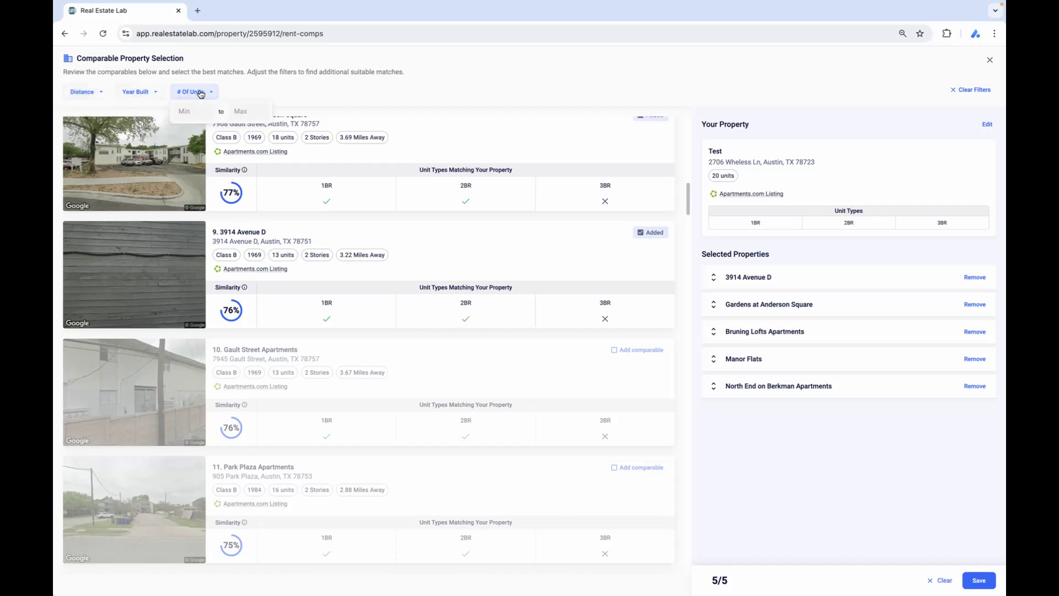
{"action": "left_click", "coordinate": [649, 70]}
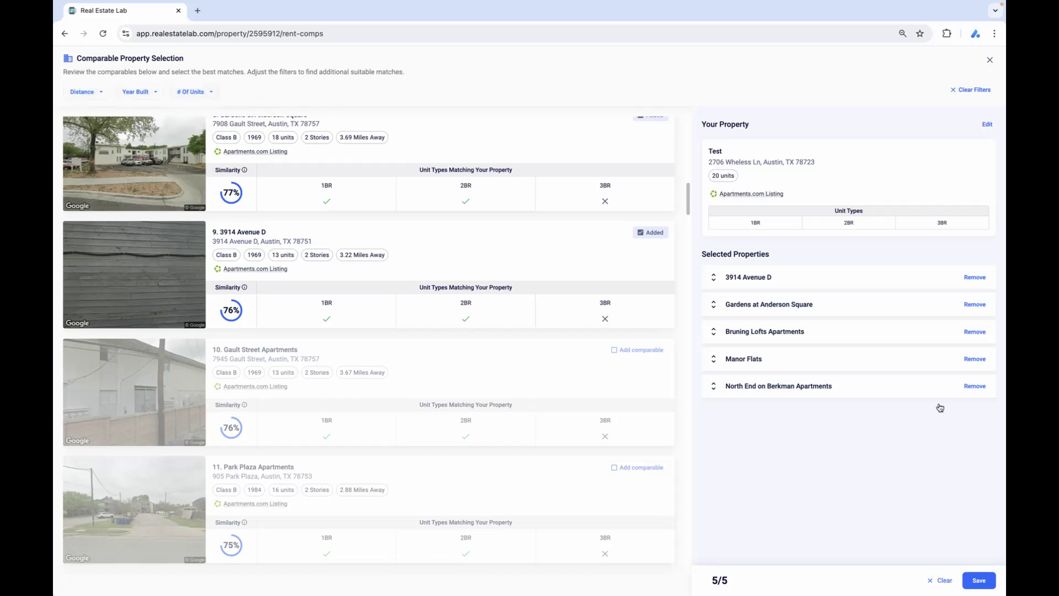
{"action": "left_click", "coordinate": [979, 580]}
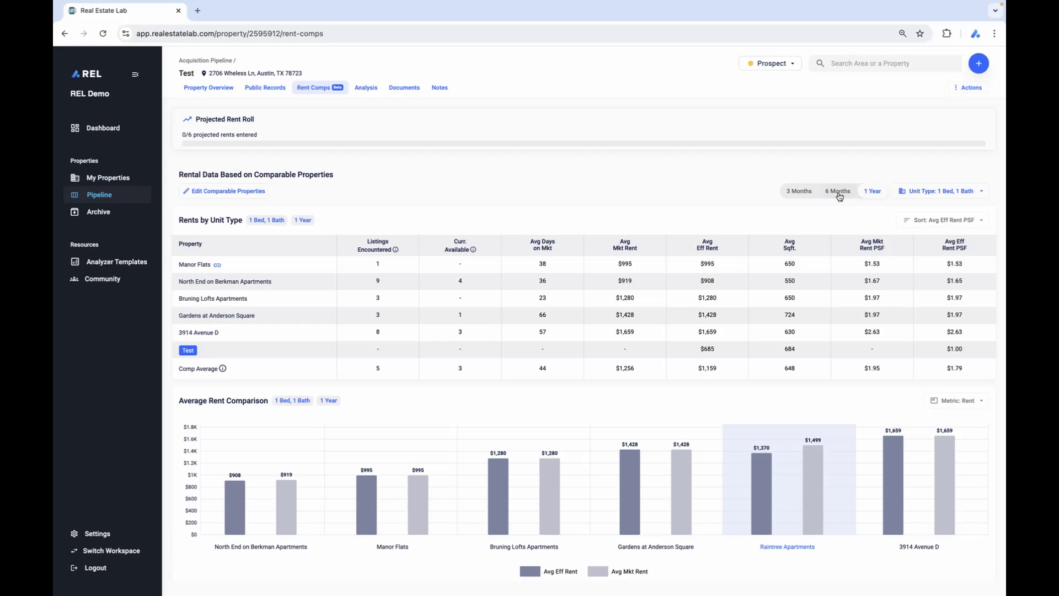
Check the available unit types, and sort the Rents by Unit Type table by Avg Eff Rent.
{"action": "left_click", "coordinate": [937, 195]}
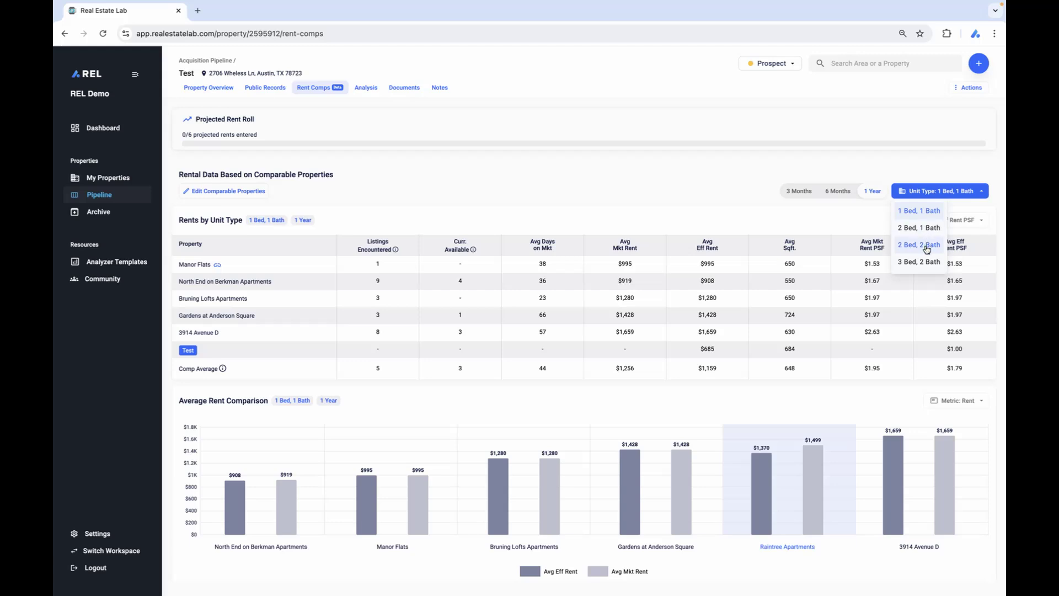
{"action": "left_click", "coordinate": [938, 164]}
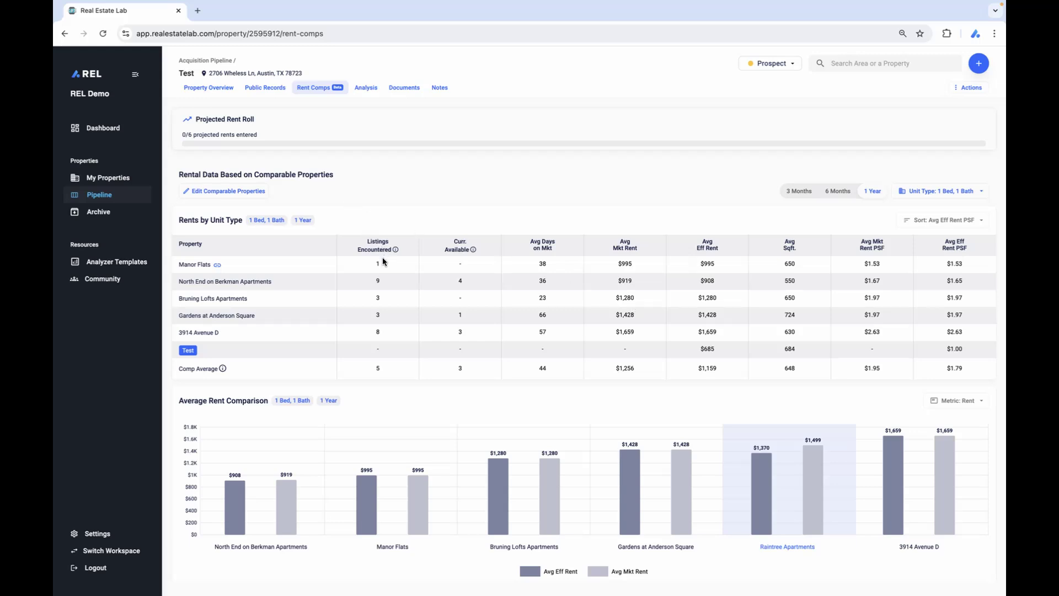
{"action": "left_click", "coordinate": [941, 220]}
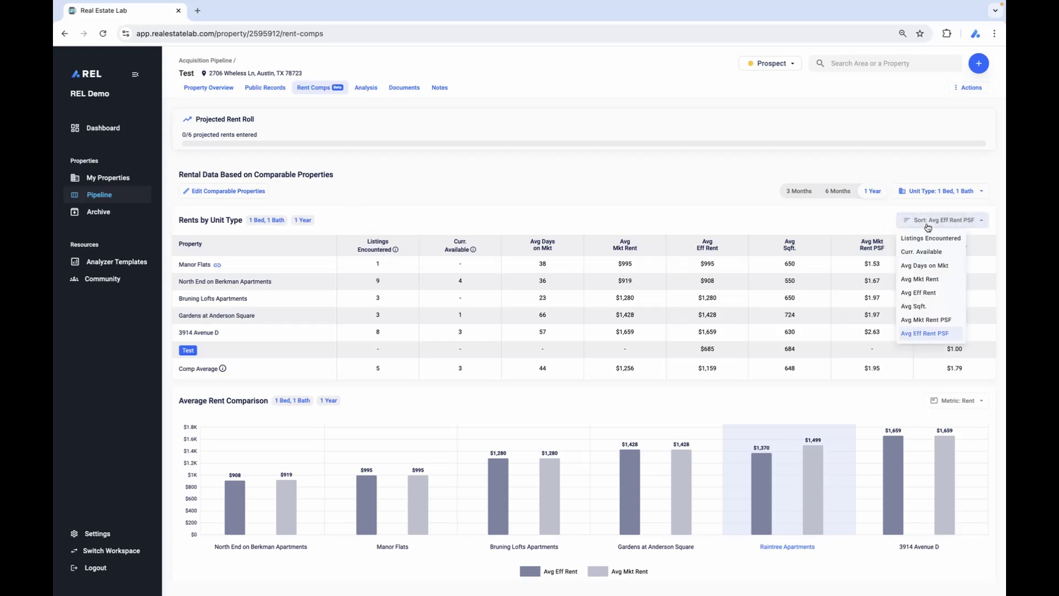
{"action": "left_click", "coordinate": [925, 284]}
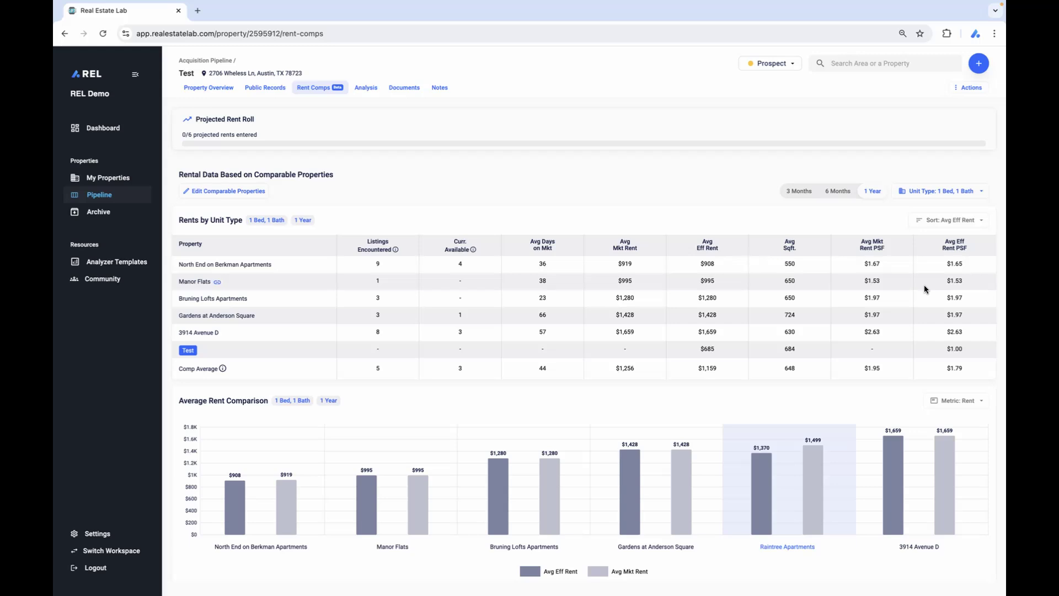
{"action": "left_click", "coordinate": [945, 221]}
{"action": "left_click", "coordinate": [500, 214]}
Change the Average Rent Comparison chart's metric to Rent PSF.
{"action": "scroll", "coordinate": [698, 306], "scroll_direction": "down", "scroll_amount": 1}
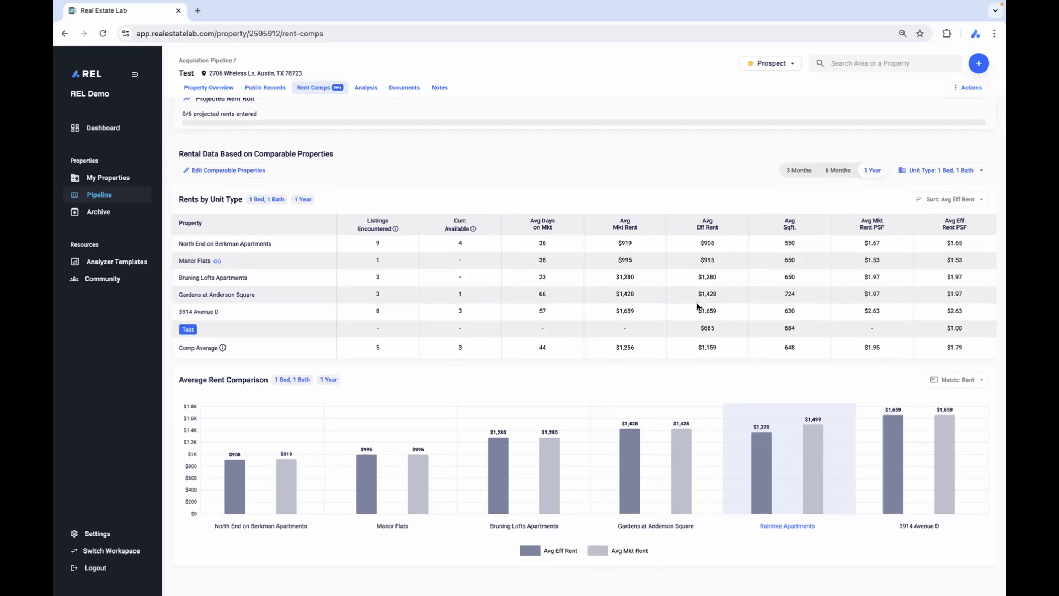
{"action": "left_click", "coordinate": [956, 382]}
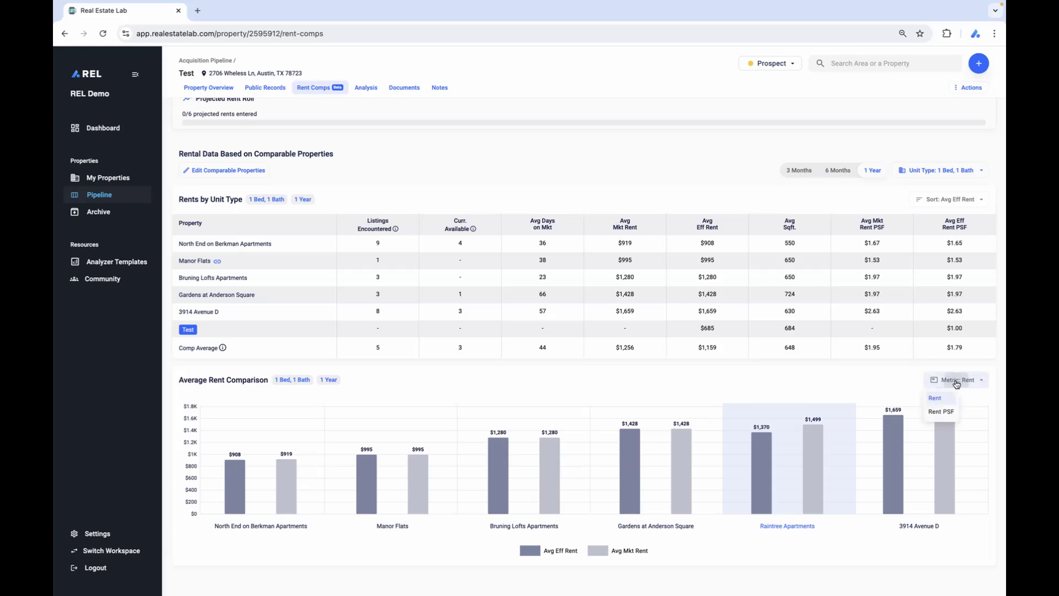
{"action": "left_click", "coordinate": [941, 412]}
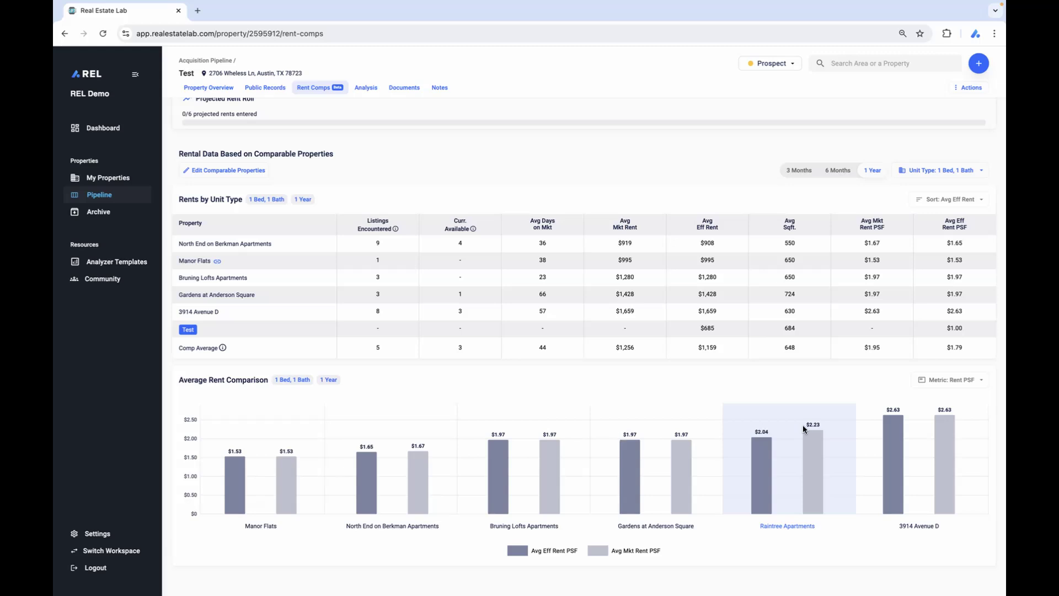
Open the Projected Rent Roll report and adopt the suggested market rents as projected standard rents for hr-1b, hr-1br and hr-2a.
{"action": "scroll", "coordinate": [820, 360], "scroll_direction": "up", "scroll_amount": 1}
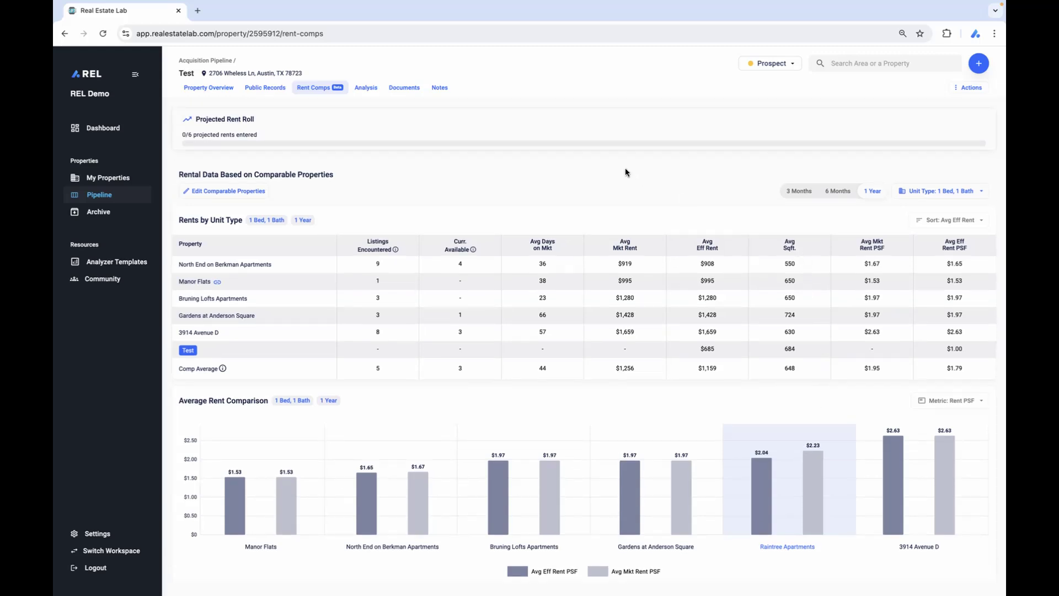
{"action": "left_click", "coordinate": [501, 134]}
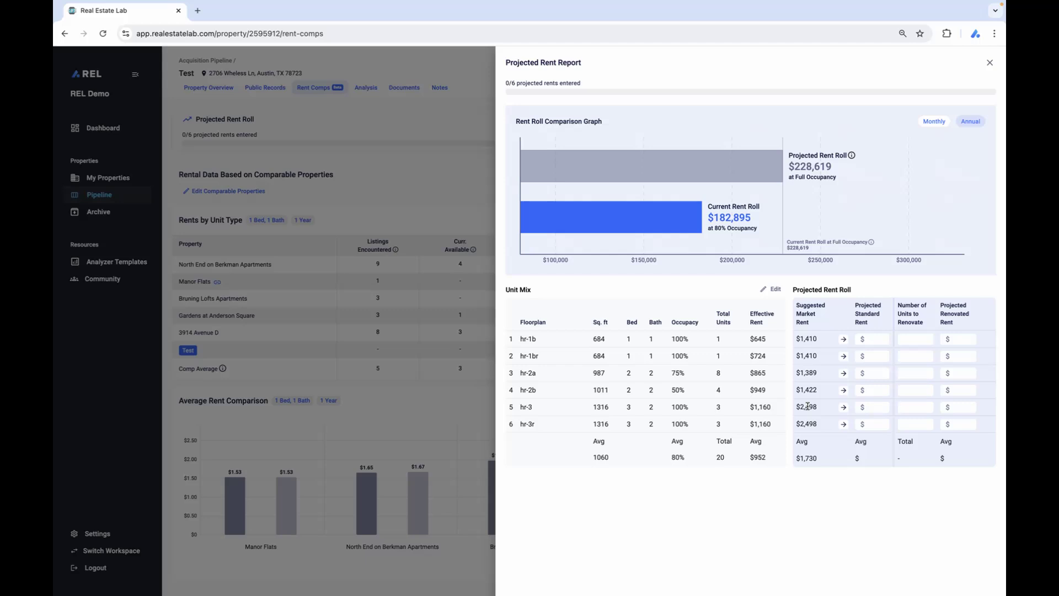
{"action": "left_click", "coordinate": [844, 340]}
{"action": "left_click", "coordinate": [844, 356]}
{"action": "left_click", "coordinate": [843, 374]}
For floorplan hr-2b, set the projected standard rent to $1,100, units to renovate to 2 and projected renovated rent to $1,422.
{"action": "left_click", "coordinate": [873, 389]}
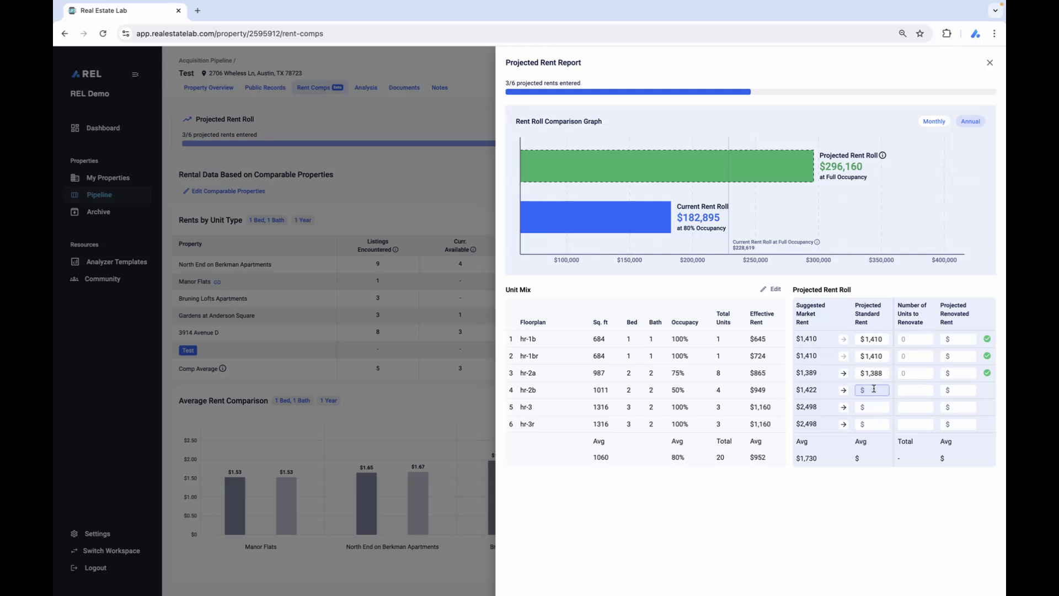
{"action": "type", "text": "1100"}
{"action": "left_click", "coordinate": [927, 391]}
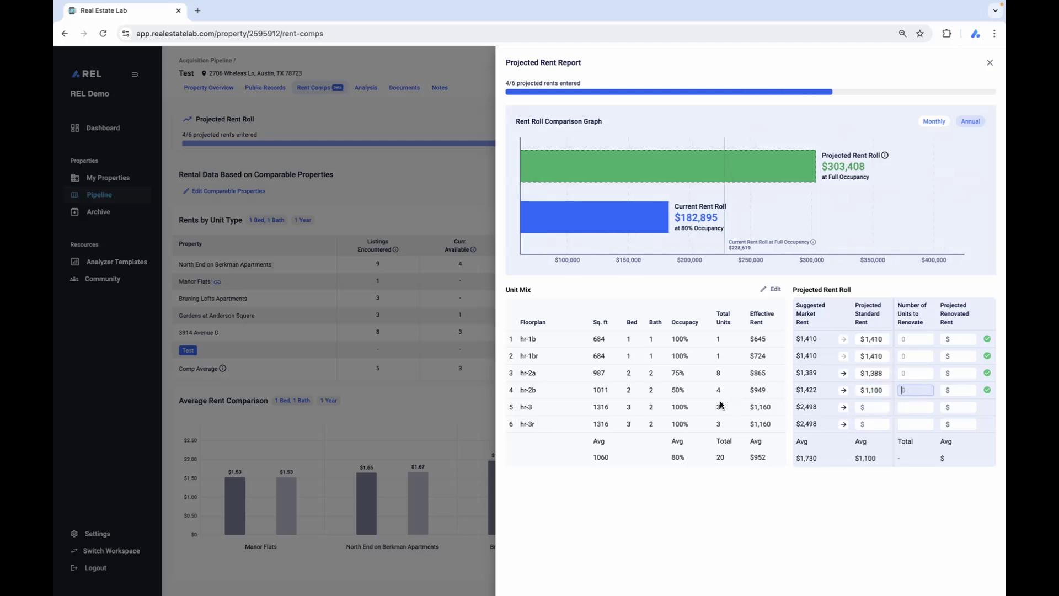
{"action": "type", "text": "2"}
{"action": "left_click", "coordinate": [951, 390]}
{"action": "type", "text": "1422"}
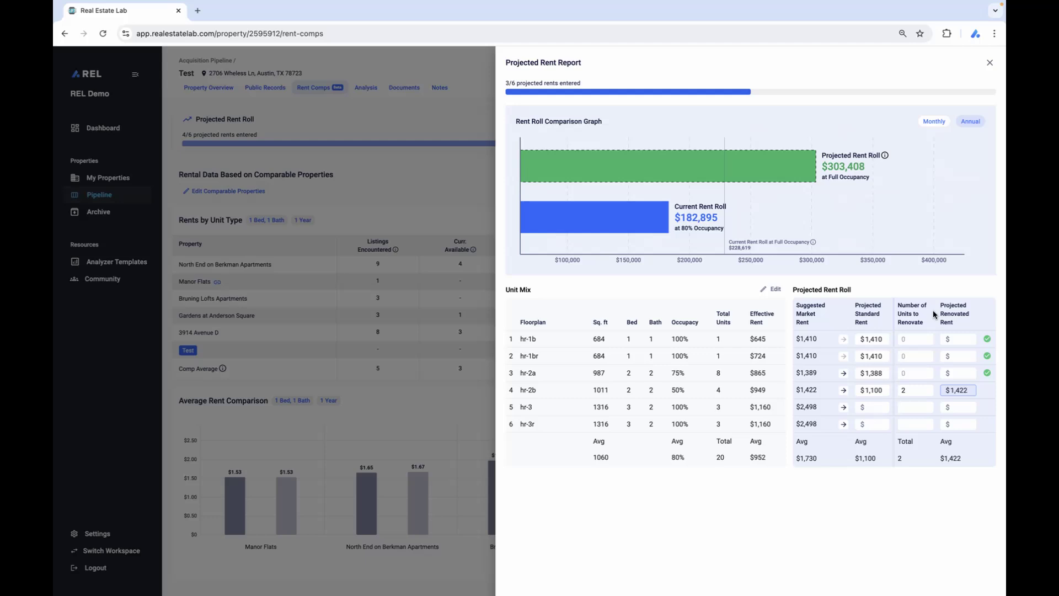
Set the projected standard rent to $1,500 for floorplan hr-3 and $1,600 for hr-3r.
{"action": "left_click", "coordinate": [873, 408]}
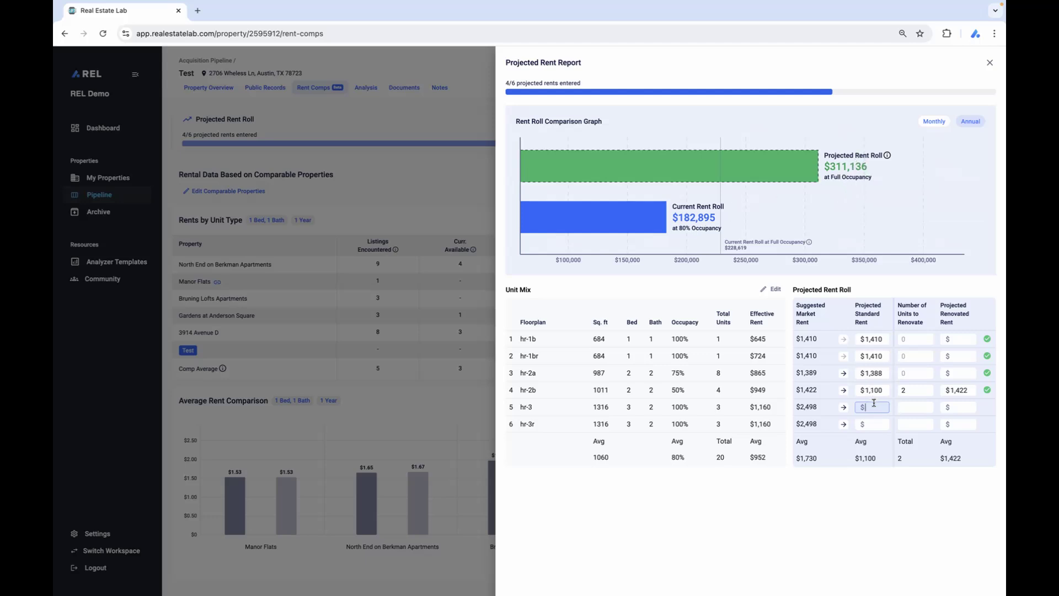
{"action": "type", "text": "1500"}
{"action": "left_click", "coordinate": [868, 424]}
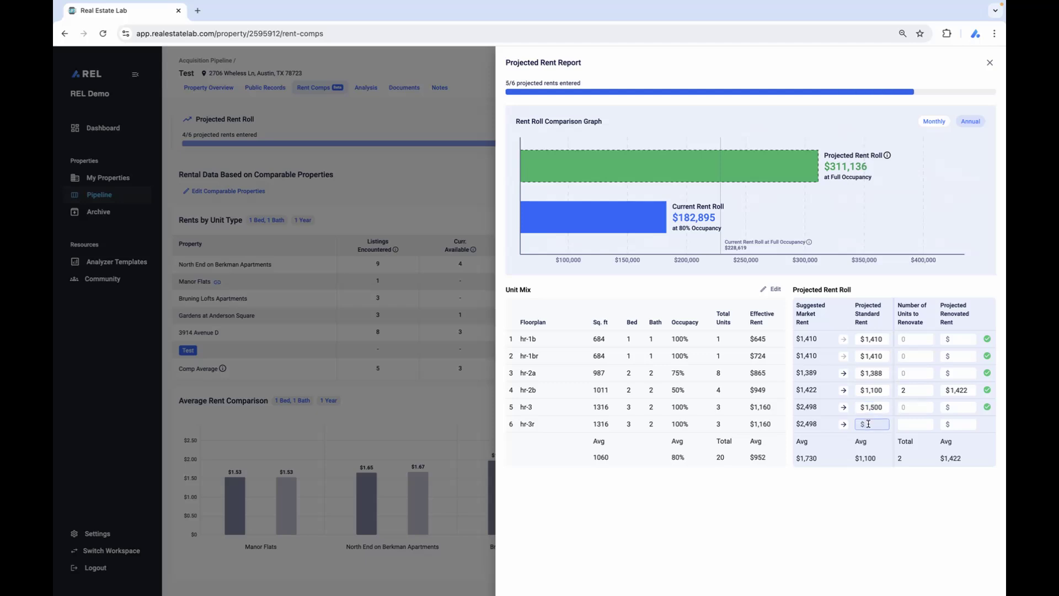
{"action": "type", "text": "1,600"}
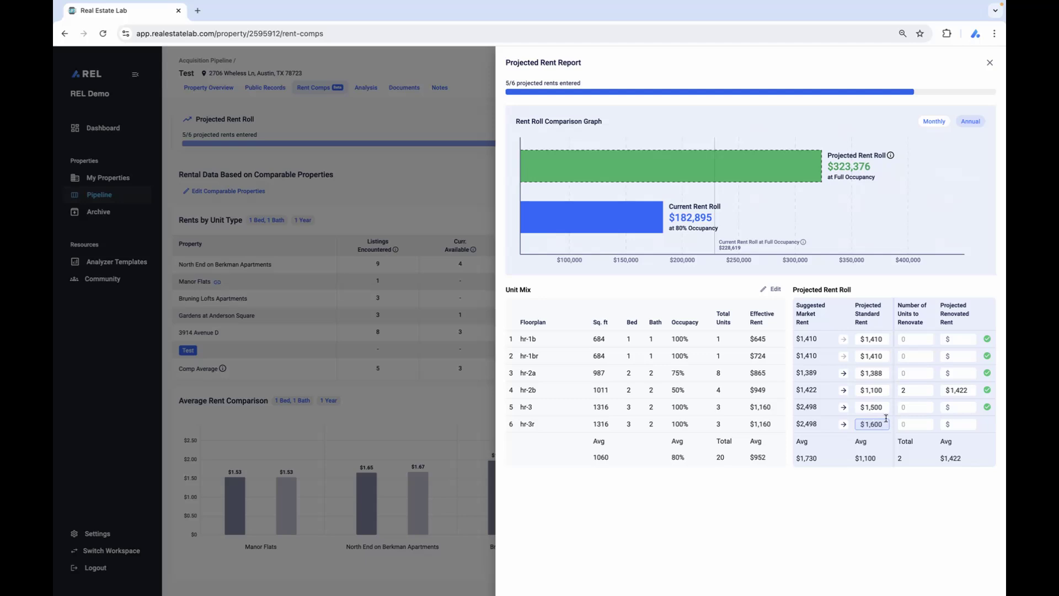
For floorplans hr-3 and hr-3r, set the units to renovate to 2 and the projected renovated rent to $2,500 each.
{"action": "left_click", "coordinate": [927, 408]}
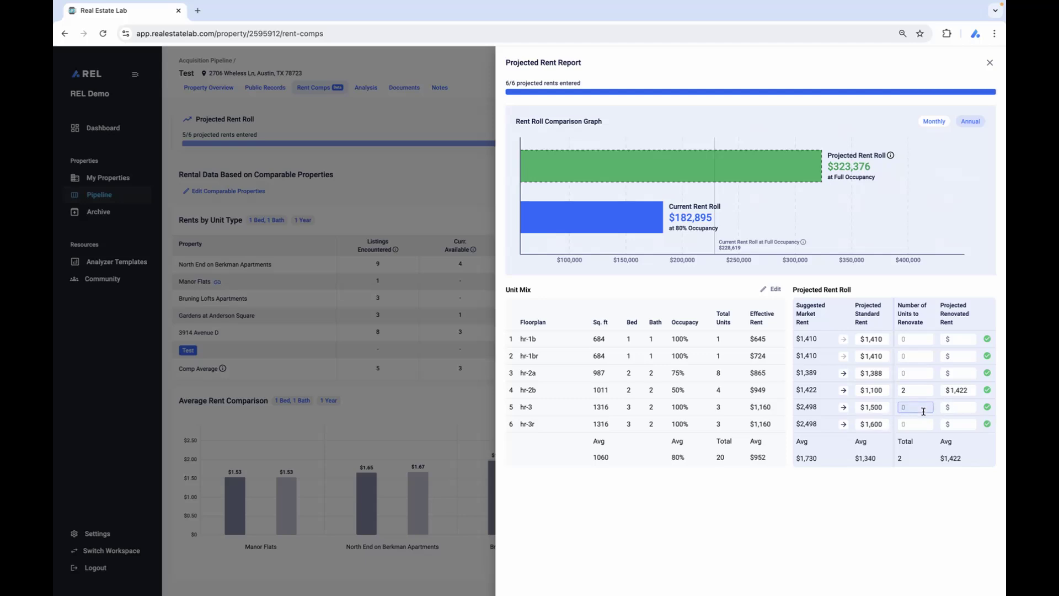
{"action": "type", "text": "2"}
{"action": "left_click", "coordinate": [923, 425]}
{"action": "type", "text": "2"}
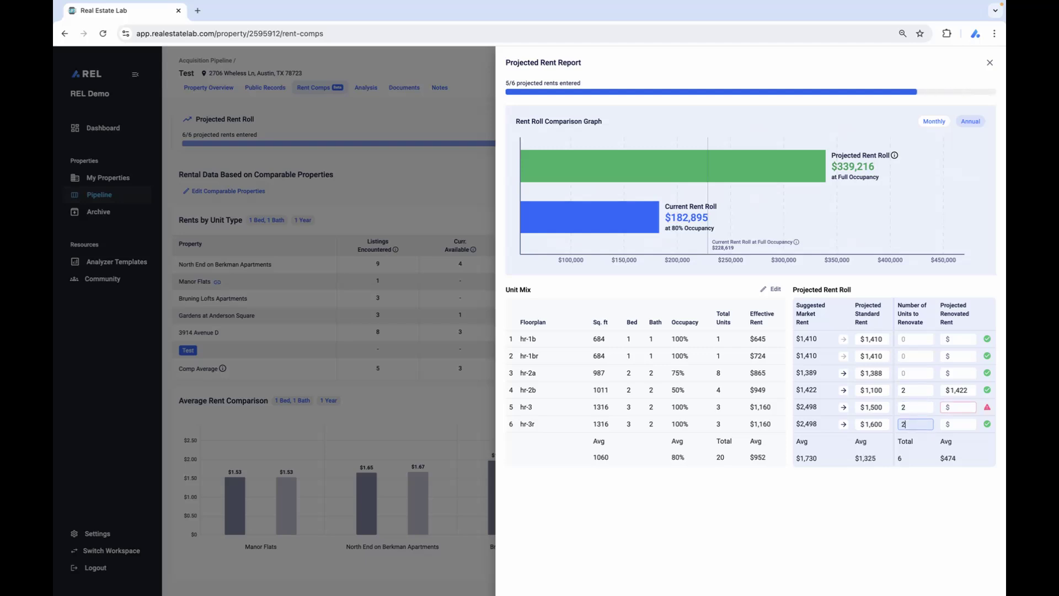
{"action": "left_click", "coordinate": [964, 408]}
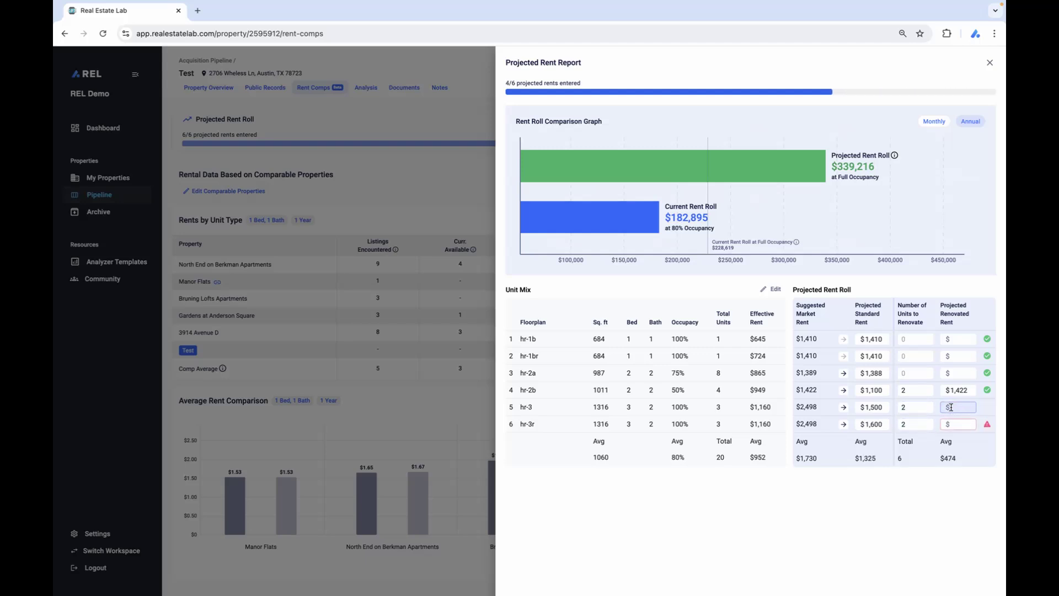
{"action": "type", "text": "2500"}
{"action": "left_click", "coordinate": [951, 422]}
{"action": "type", "text": "2500"}
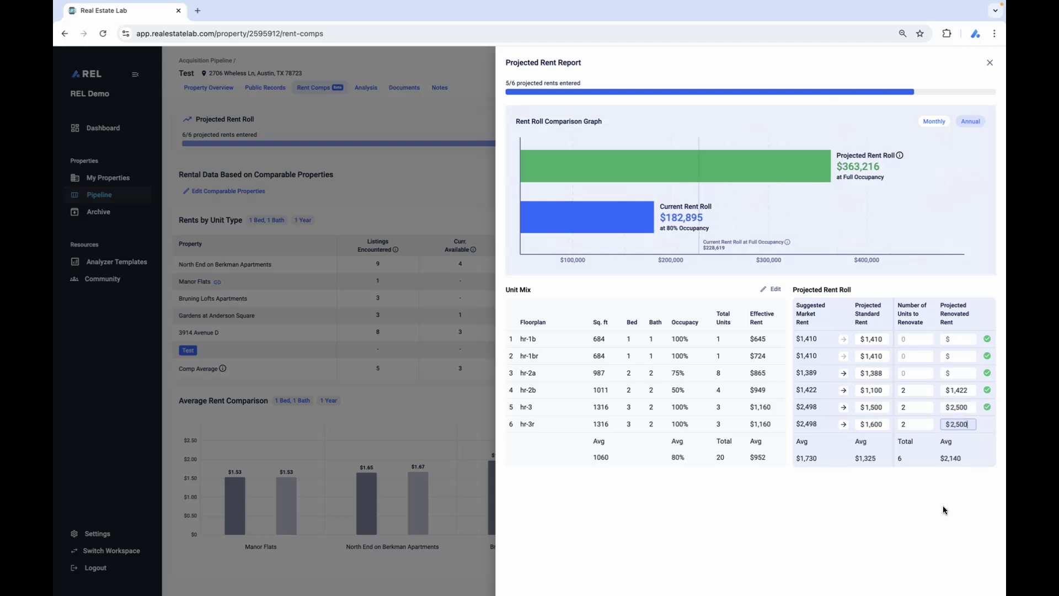
{"action": "left_click", "coordinate": [942, 505]}
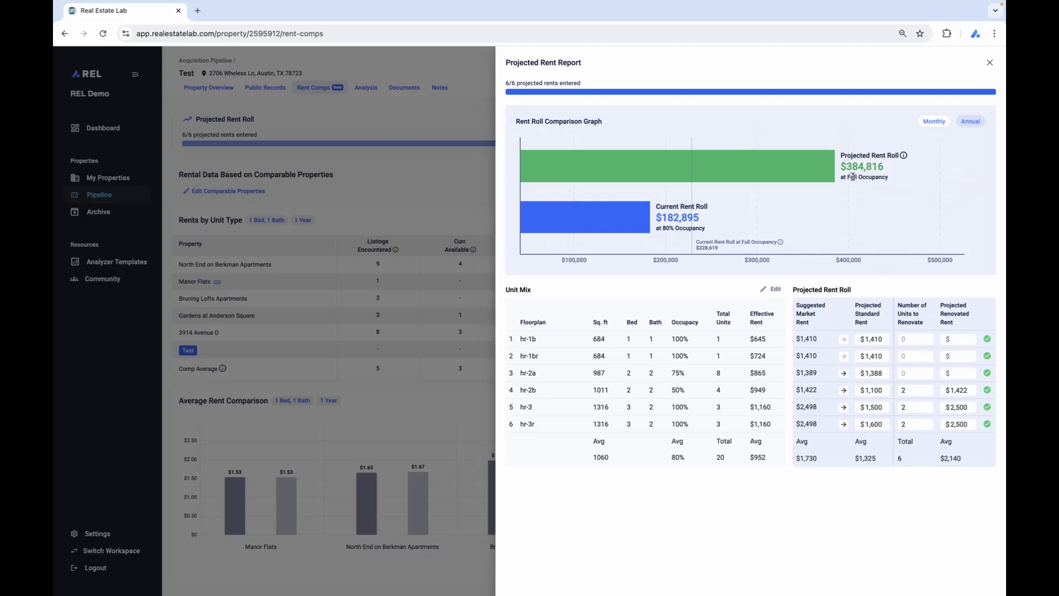
Show the Rent Roll Comparison Graph in monthly figures and close the Projected Rent Report.
{"action": "left_click", "coordinate": [938, 121]}
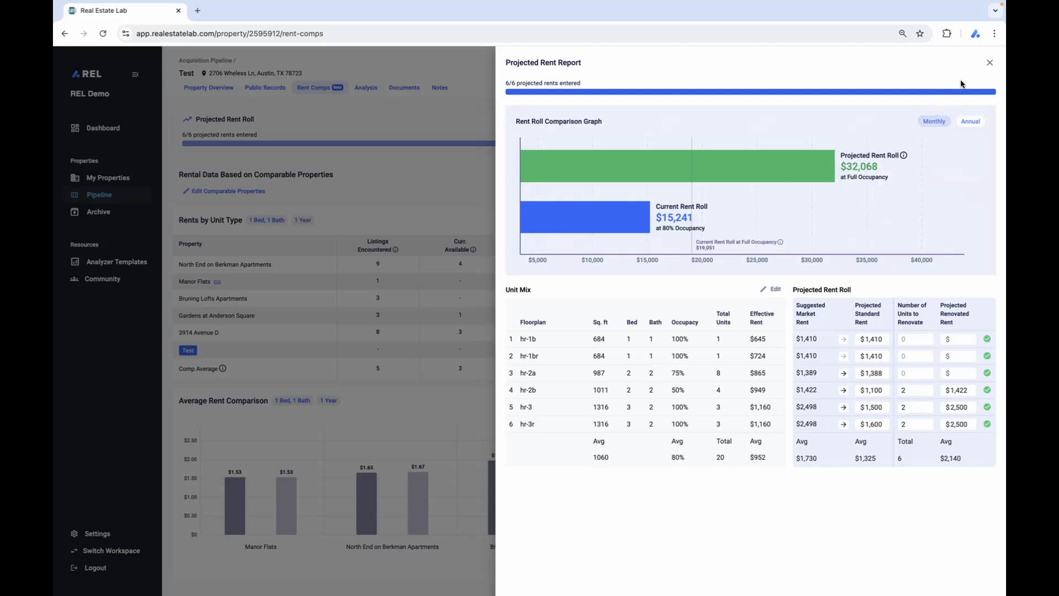
{"action": "left_click", "coordinate": [991, 65]}
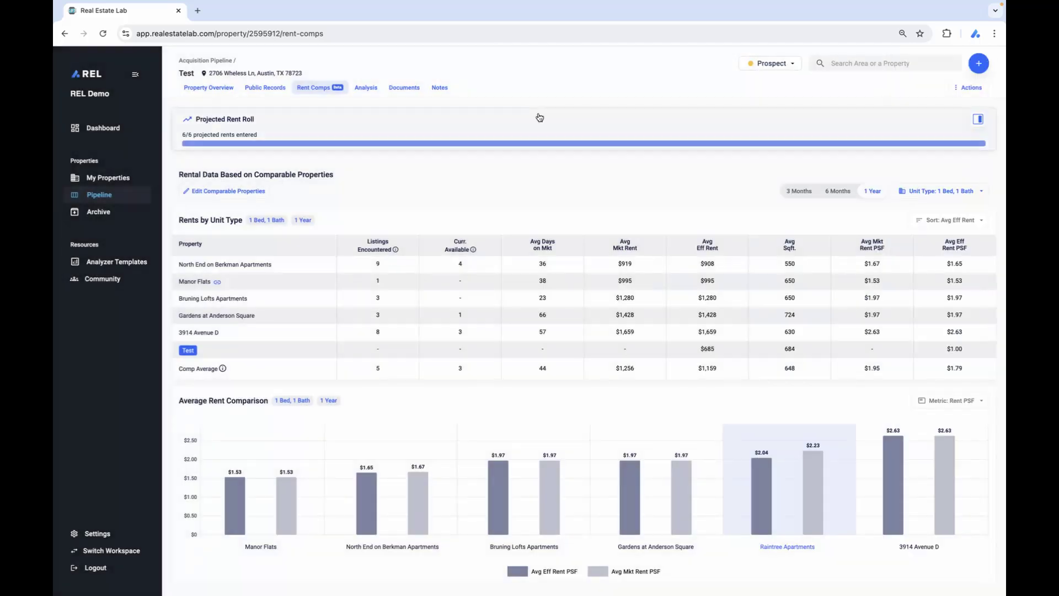
Open the 1st Underwriting analysis spreadsheet from the property's analyses and go to its Unit Mix & Rents sheet.
{"action": "left_click", "coordinate": [367, 88]}
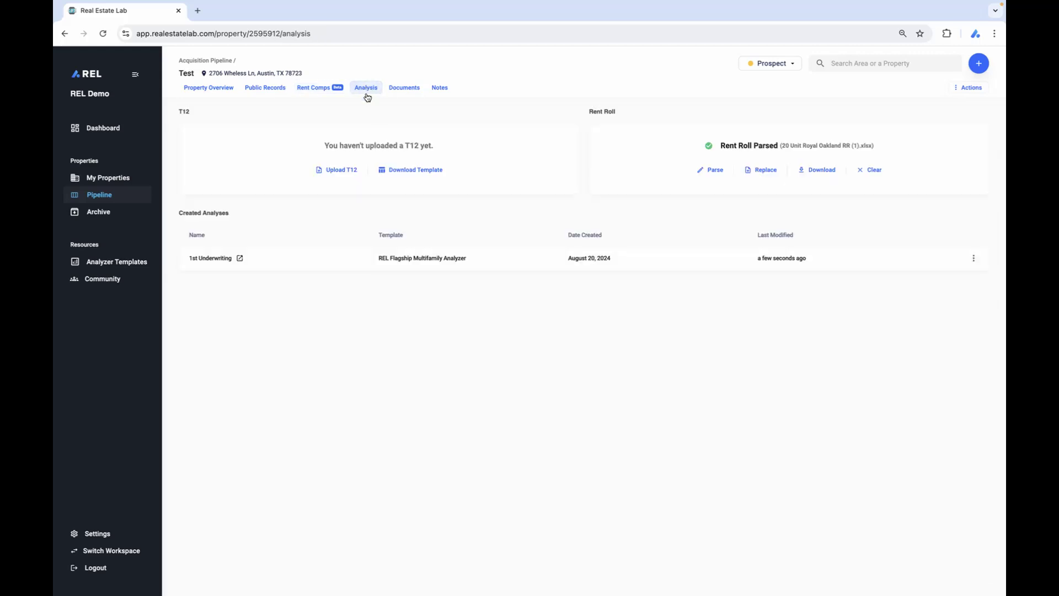
{"action": "left_click", "coordinate": [485, 261]}
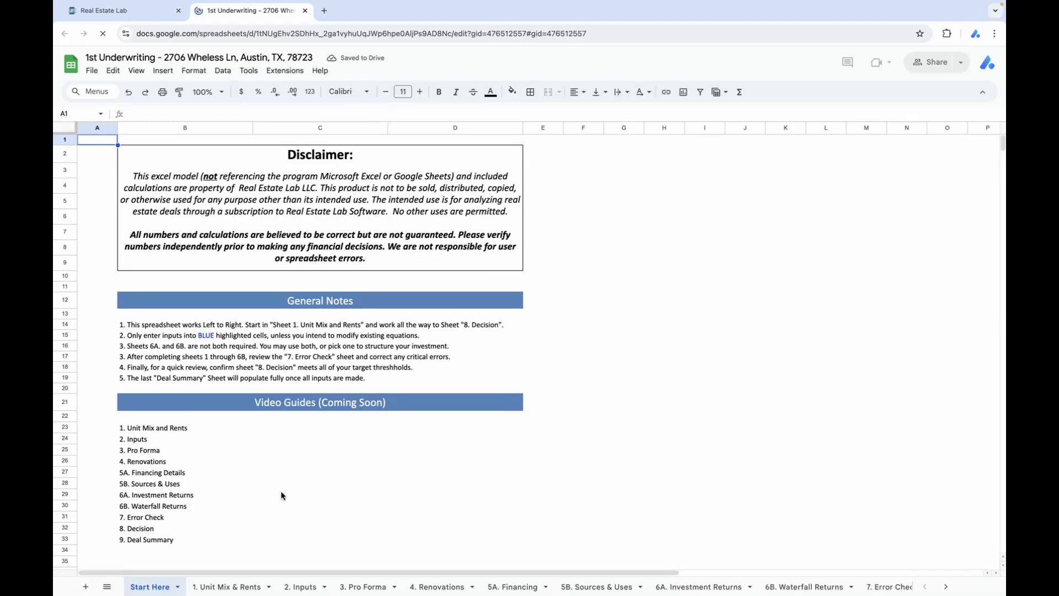
{"action": "left_click", "coordinate": [231, 587]}
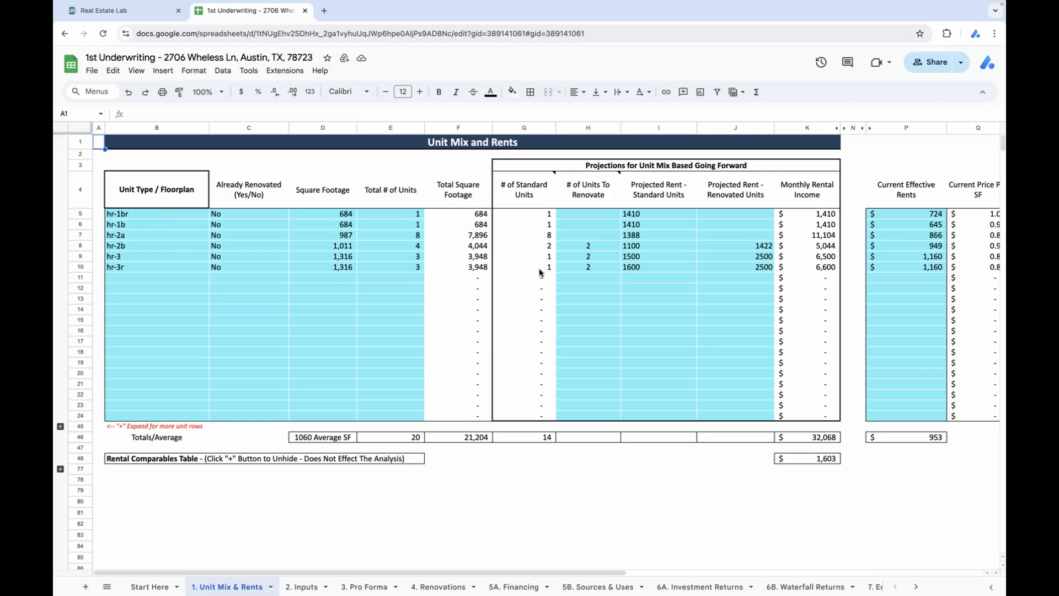
Check the current effective rents, units to renovate, and projected standard and renovated rents for the six floorplans, selecting each range.
{"action": "left_click_drag", "start_coordinate": [930, 215], "coordinate": [926, 275]}
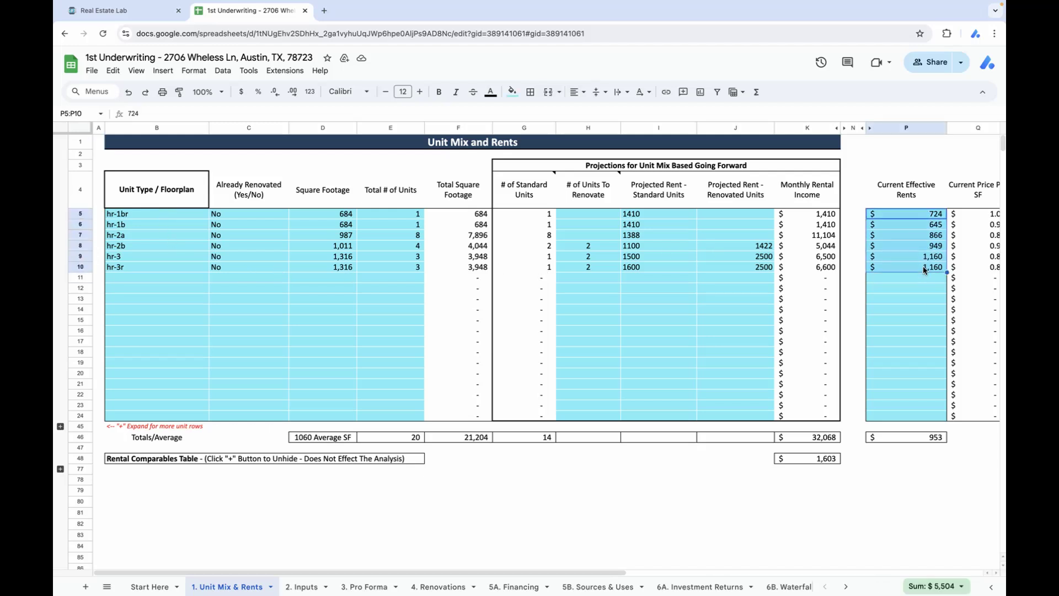
{"action": "left_click", "coordinate": [585, 214]}
{"action": "left_click_drag", "start_coordinate": [585, 215], "coordinate": [592, 269]}
{"action": "left_click_drag", "start_coordinate": [683, 214], "coordinate": [678, 269]}
{"action": "left_click_drag", "start_coordinate": [760, 214], "coordinate": [762, 268]}
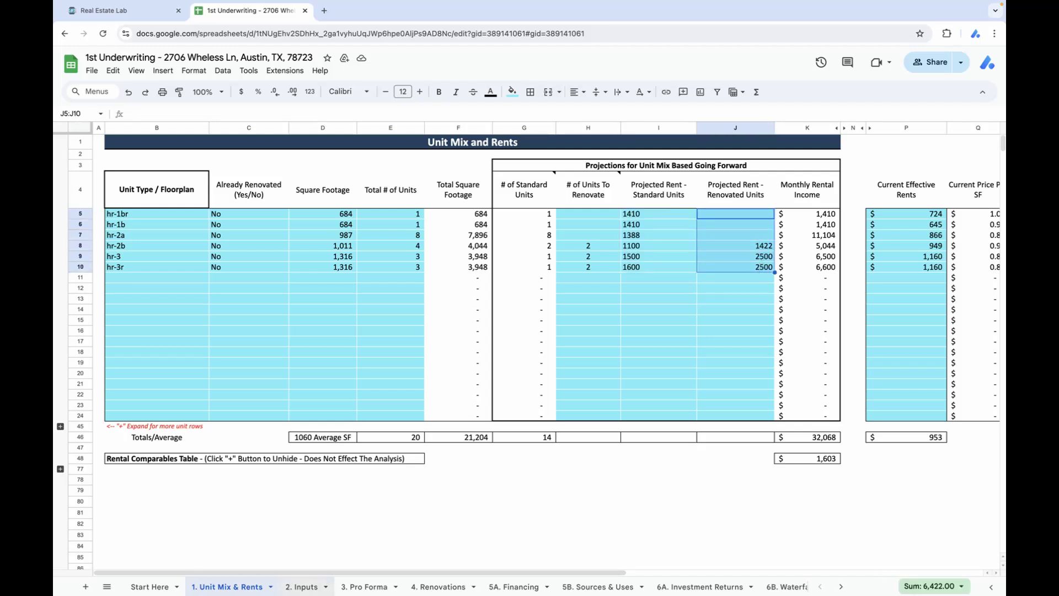
Review the Pro Forma sheet of the underwriting analysis and close the spreadsheet.
{"action": "left_click", "coordinate": [355, 588]}
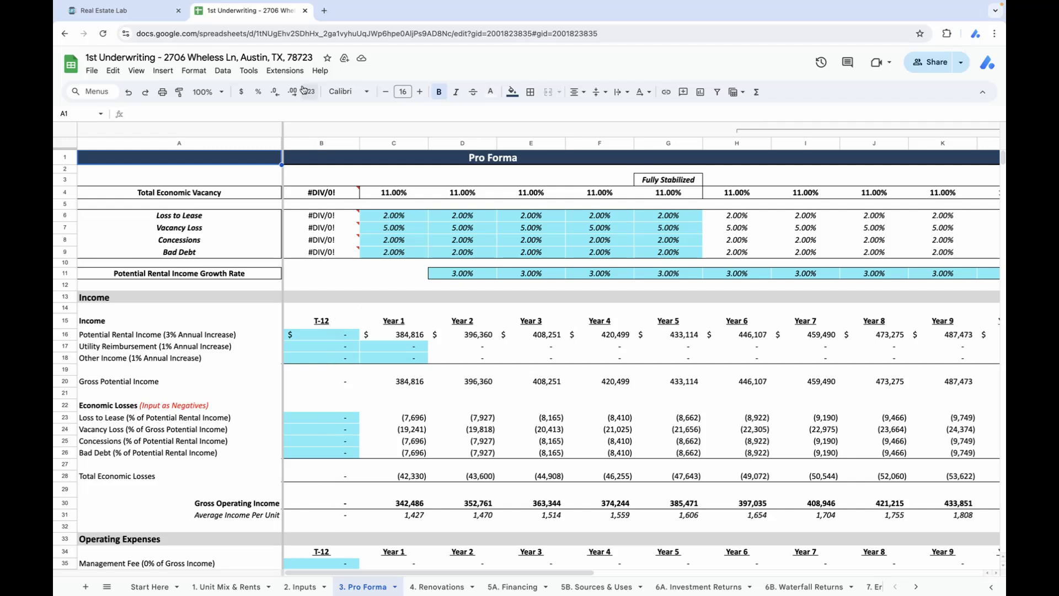
{"action": "left_click", "coordinate": [303, 11]}
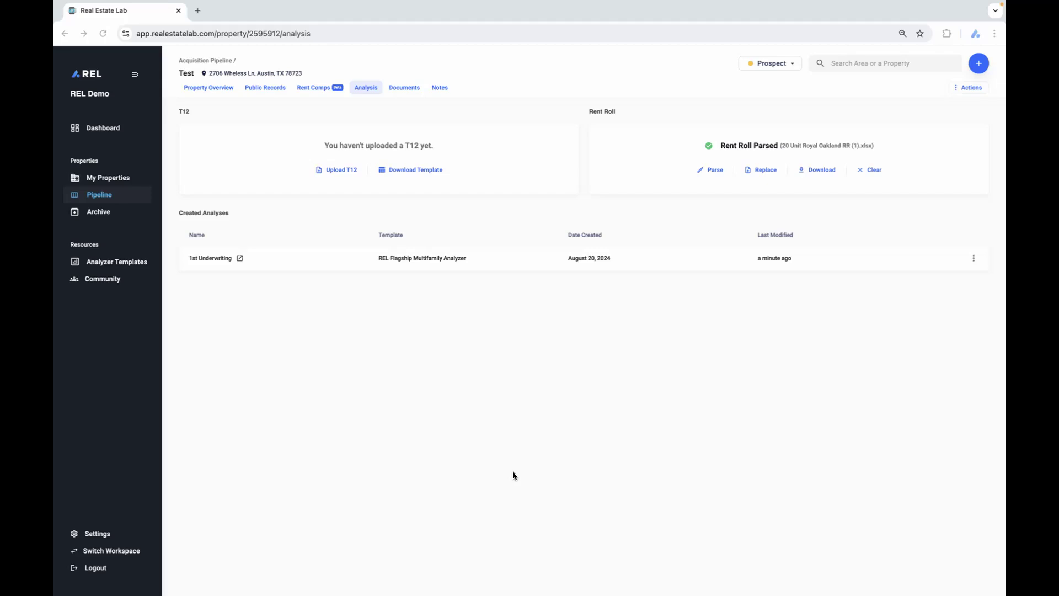
Return to the property's rent comps and open the unit type choices for the rental data.
{"action": "left_click", "coordinate": [315, 88]}
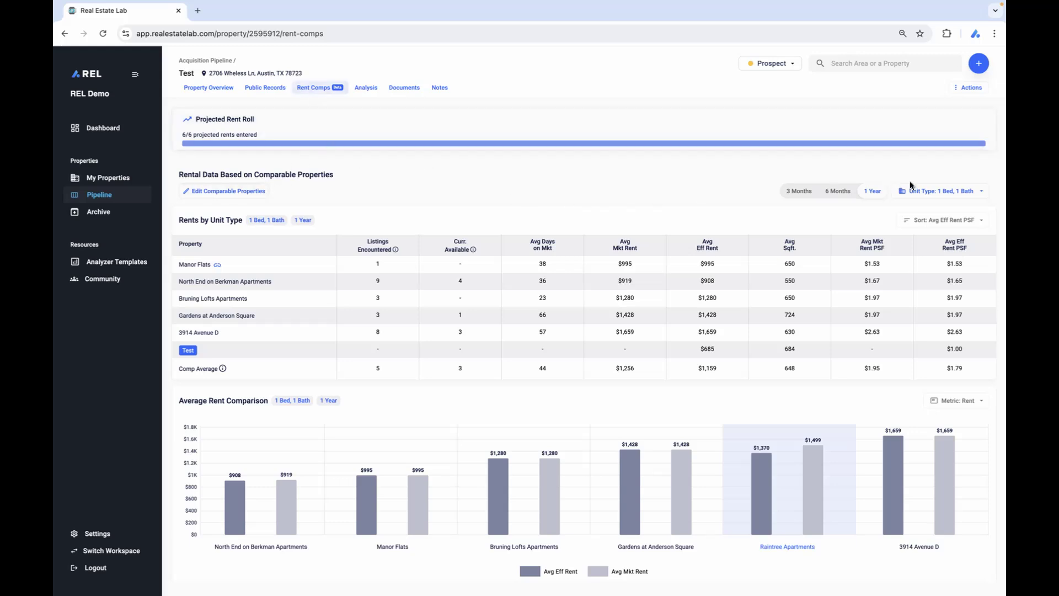
{"action": "left_click", "coordinate": [938, 191]}
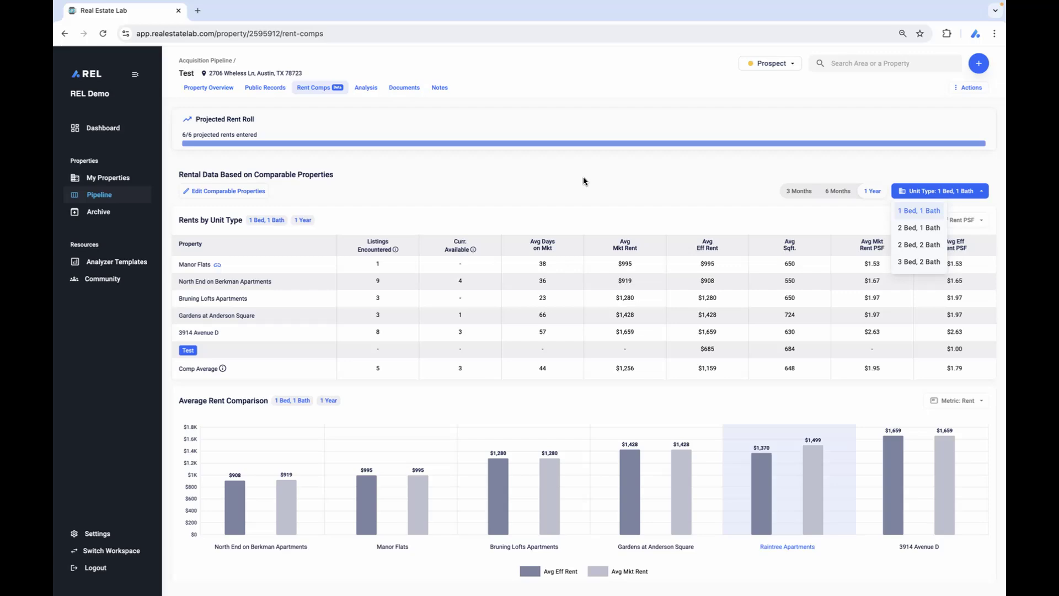